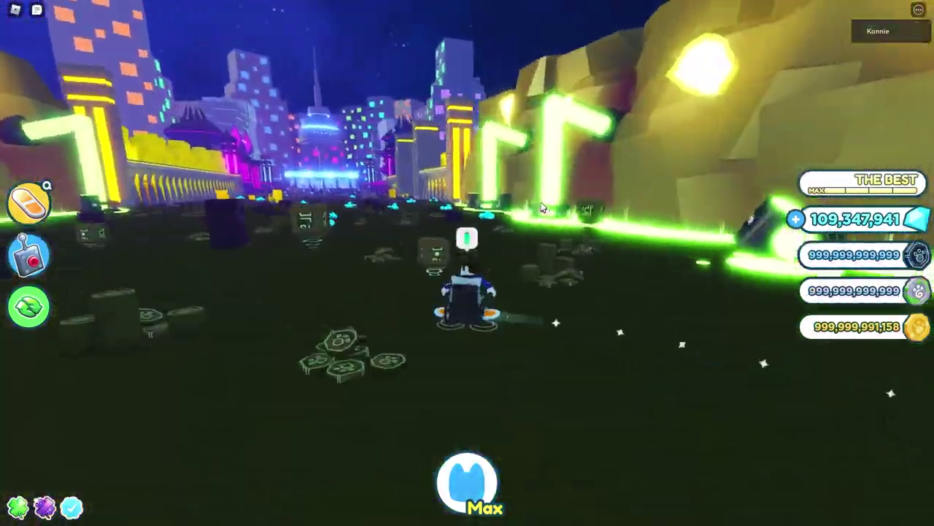
Step: Drive the wheelchair toward the neon city, turning to face the yellow-walled corridor
key("w")
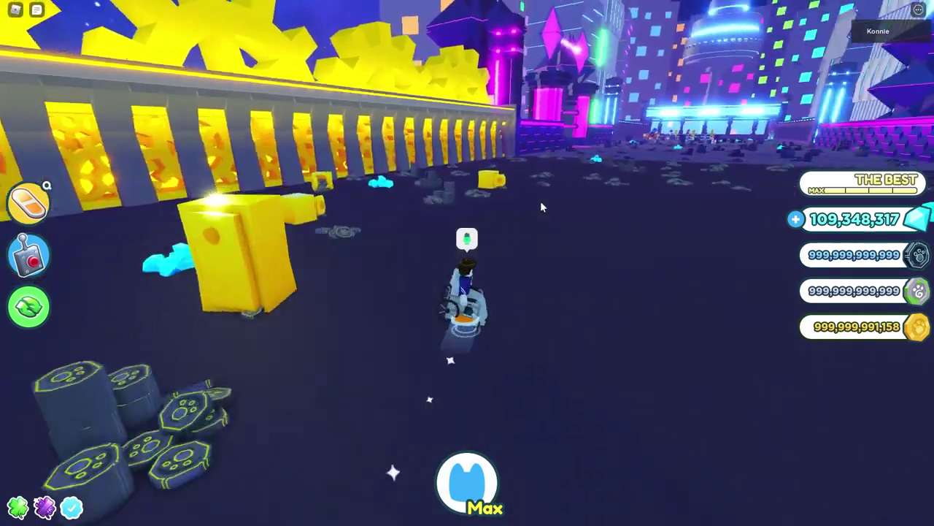
right_click_drag(541, 205, 535, 204)
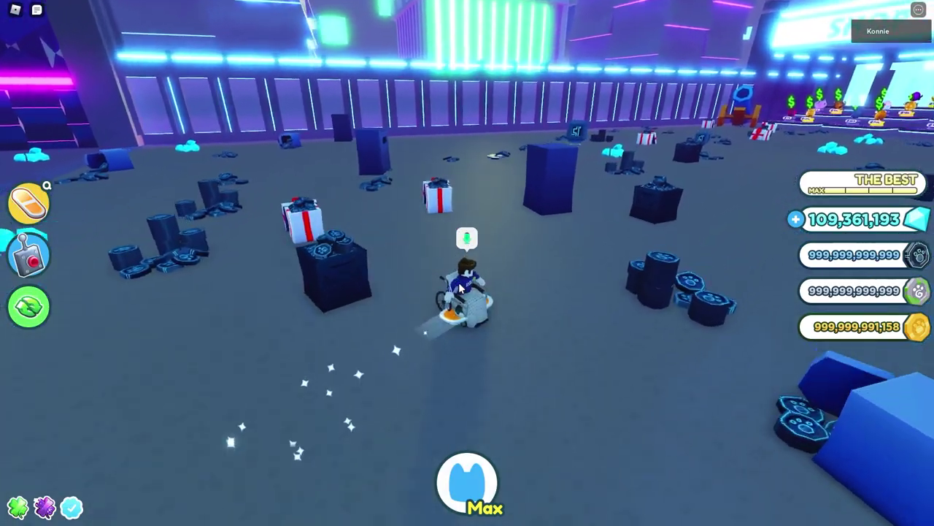
Step: Drive down the neon street toward the green neon zone, collecting diamonds along the way
key("w")
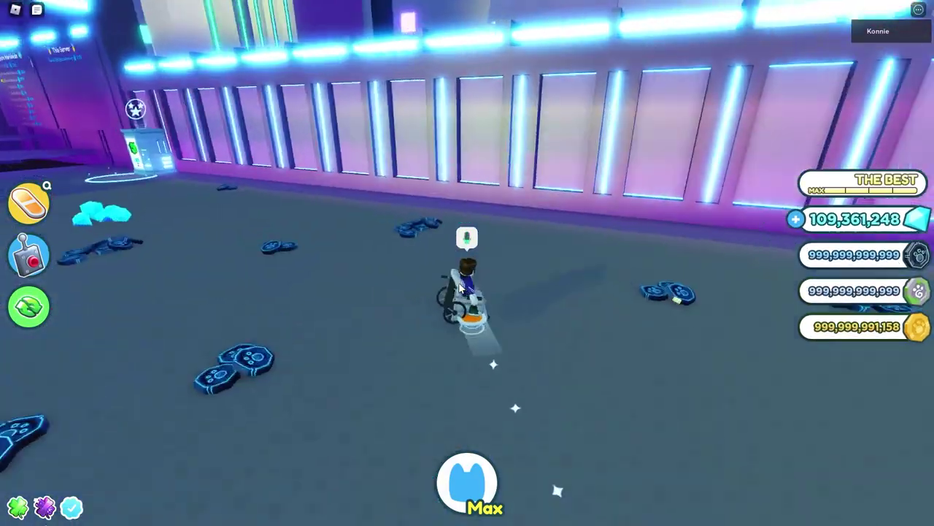
key("w")
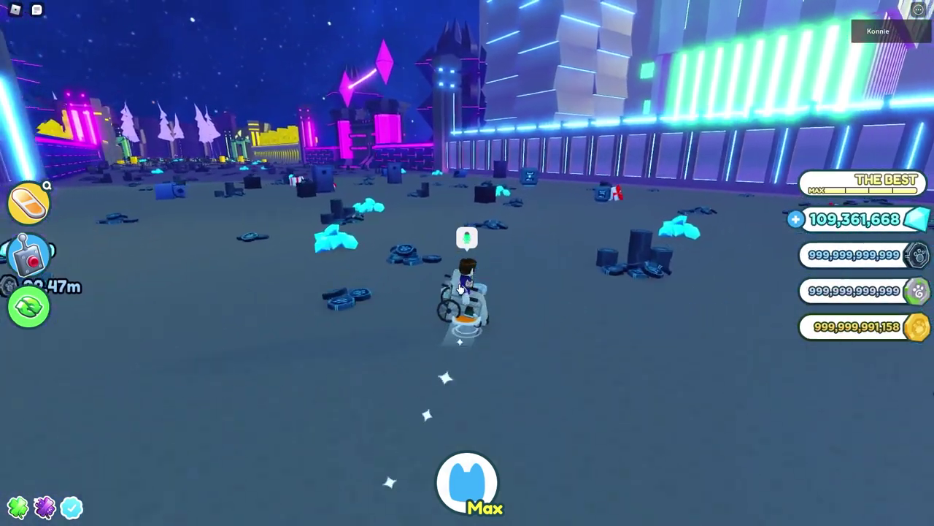
key("w")
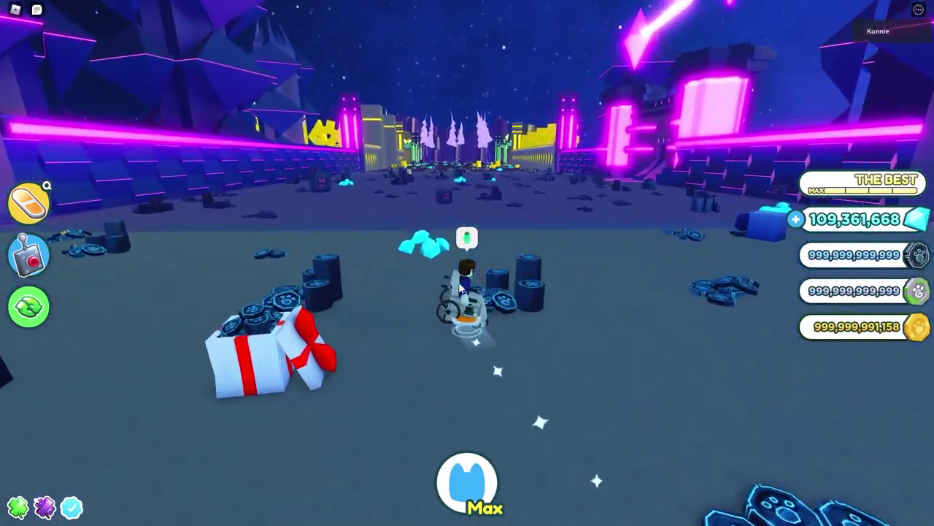
key("w")
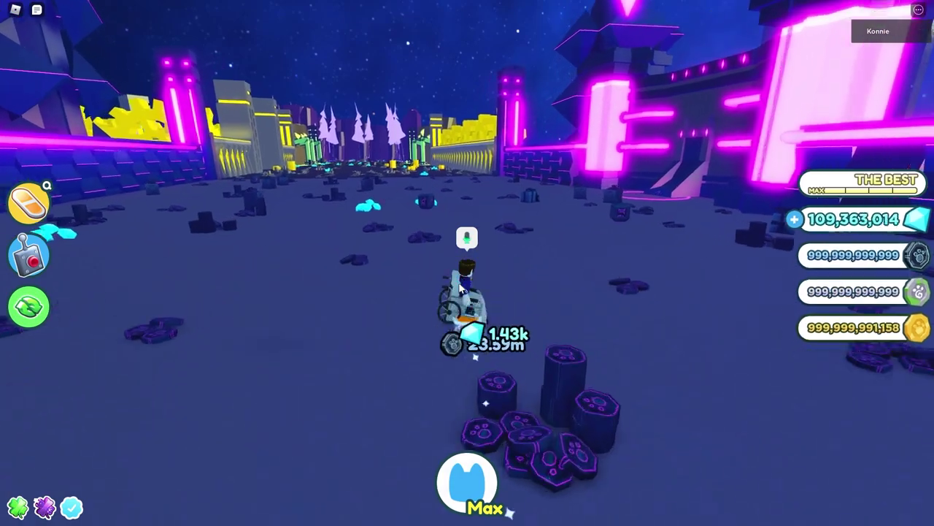
key("w")
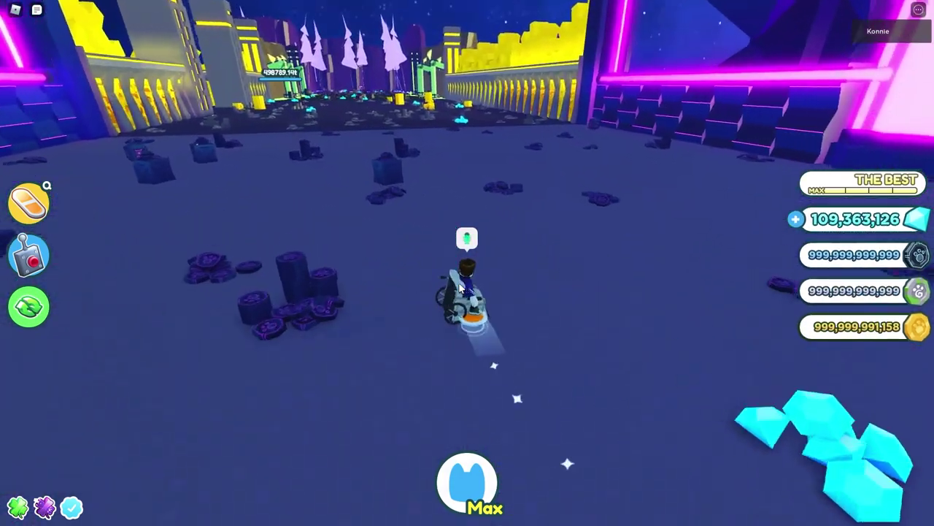
key("w")
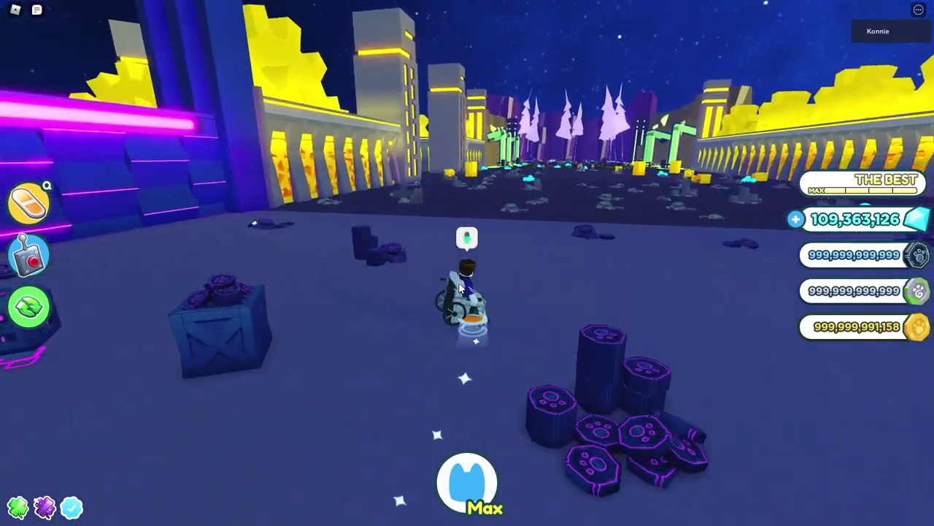
key("w")
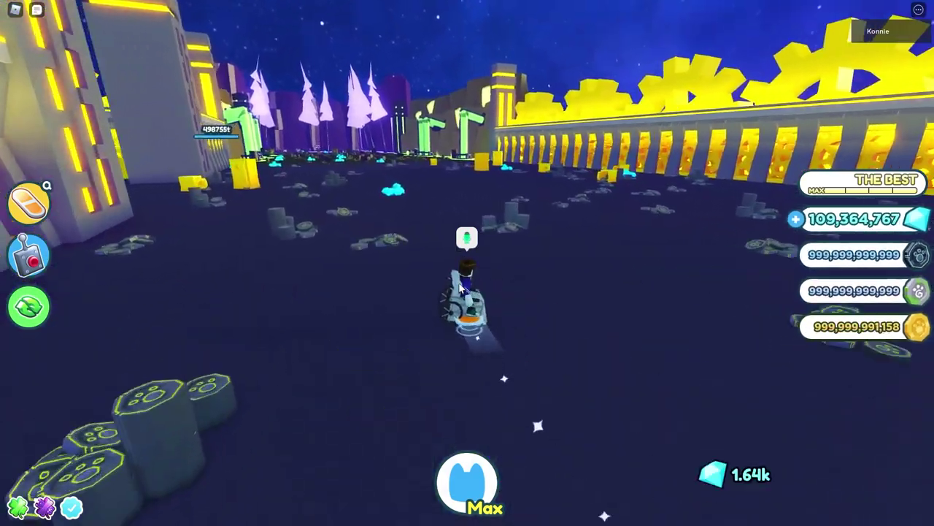
key("w")
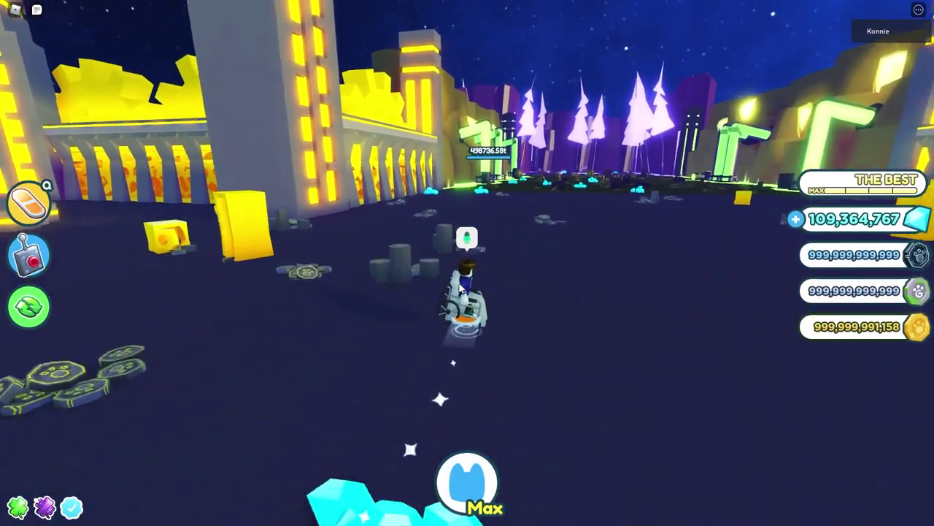
key("w")
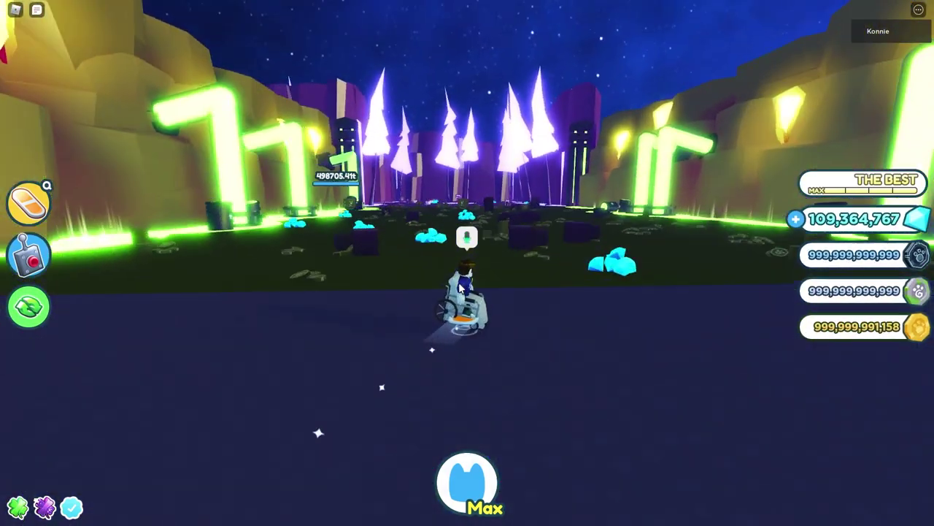
key("w")
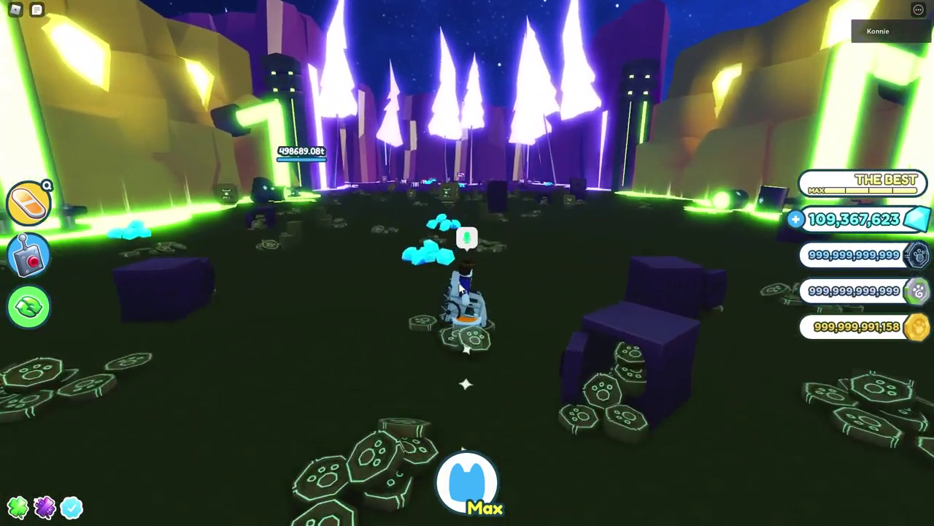
key("w")
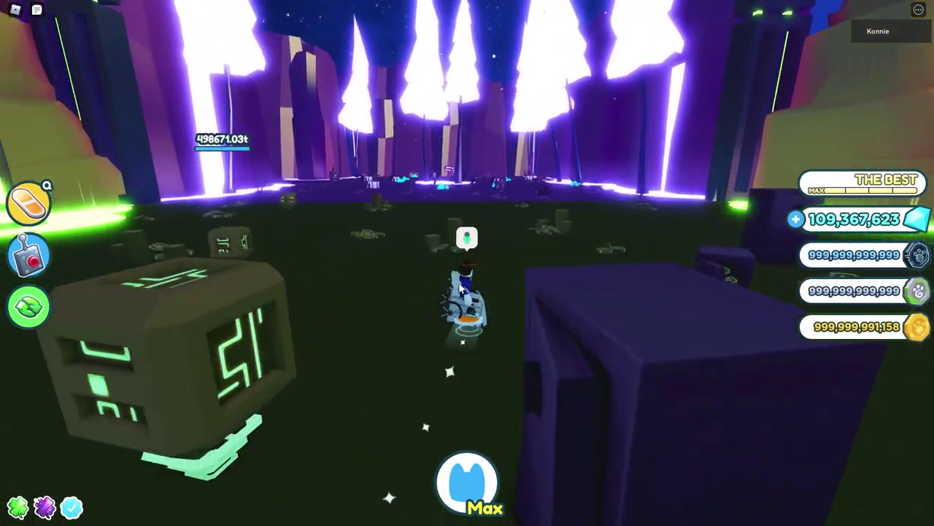
Step: Drive through the green field into the purple zone, collecting diamond piles past the gift boxes
key("w")
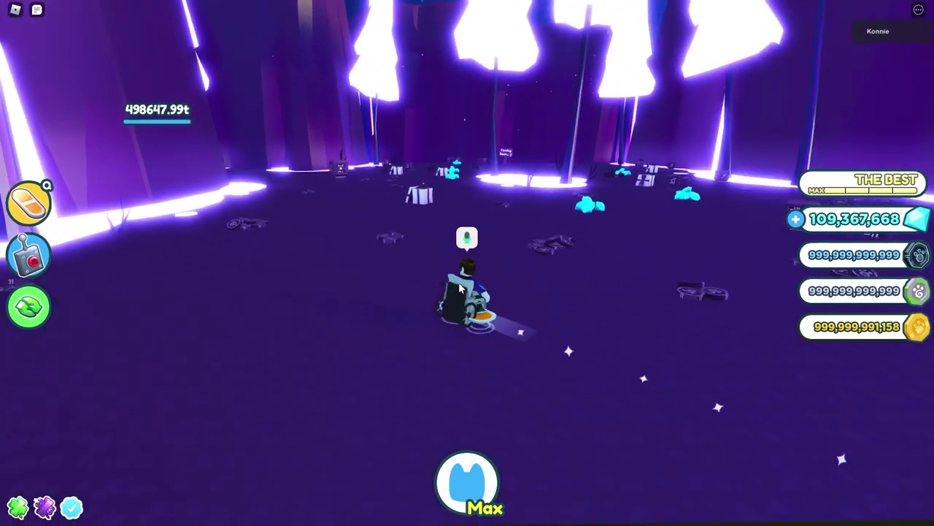
key("w")
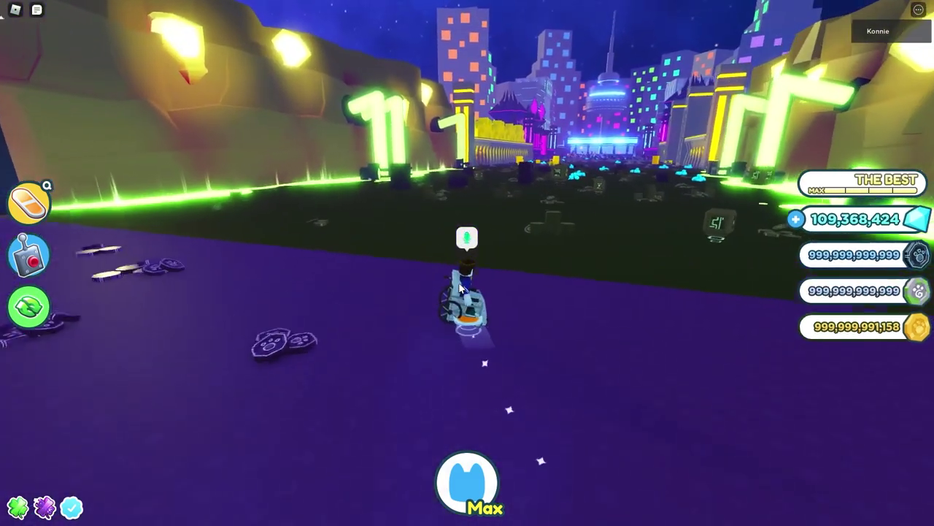
key("w")
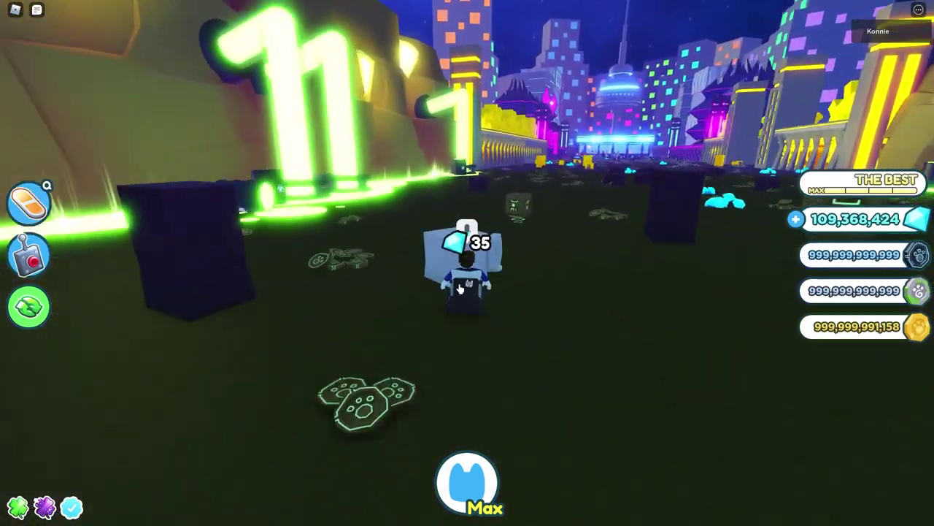
key("w")
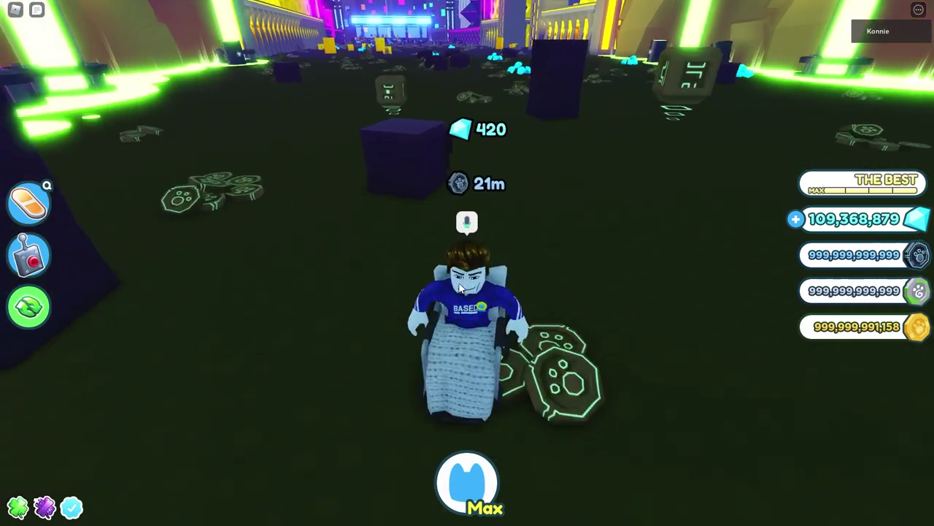
key("w")
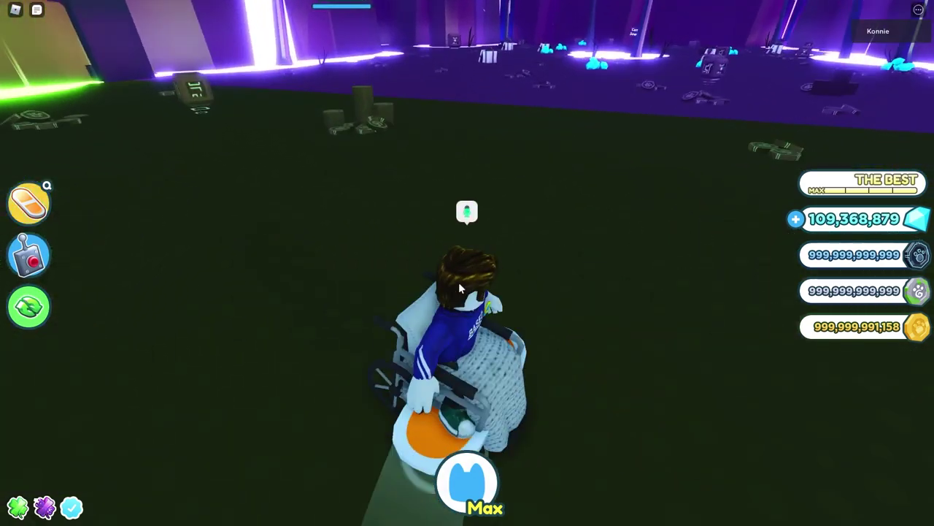
key("w")
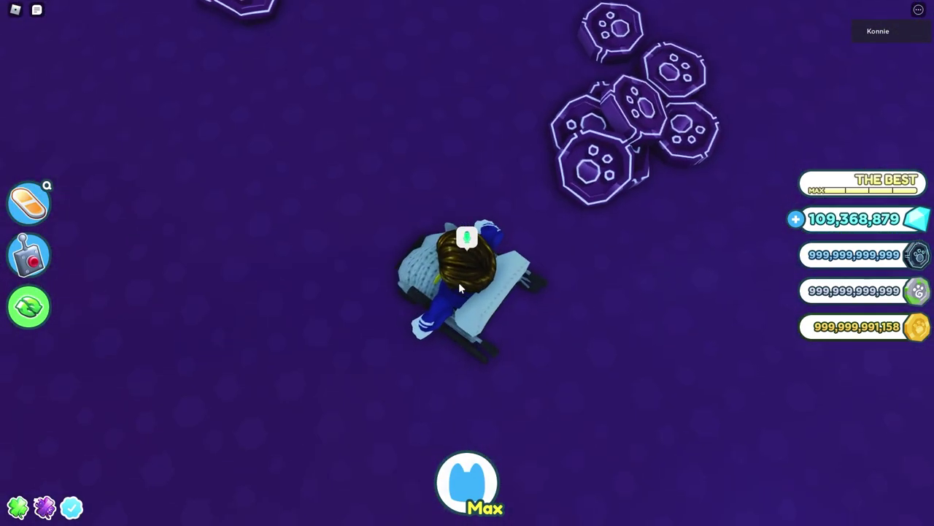
right_click_drag(458, 287, 458, 287)
key("w")
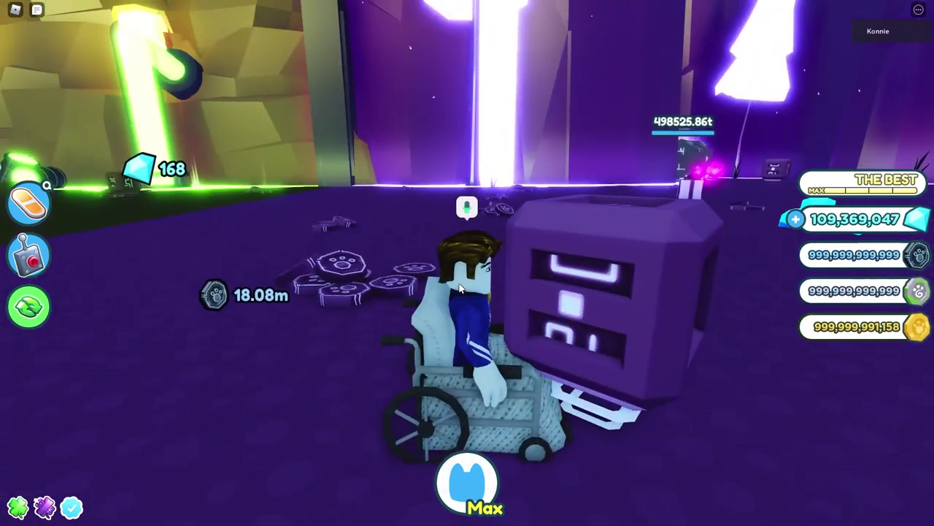
key("w")
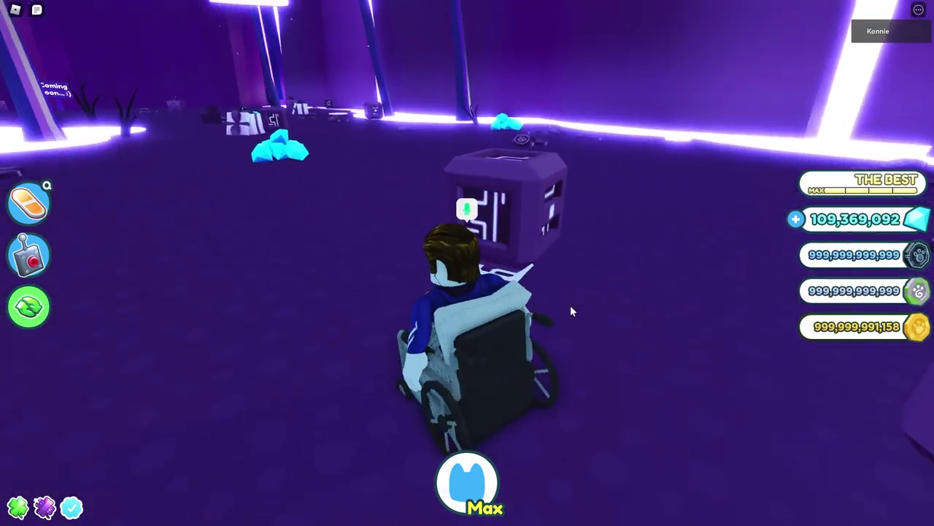
key("w")
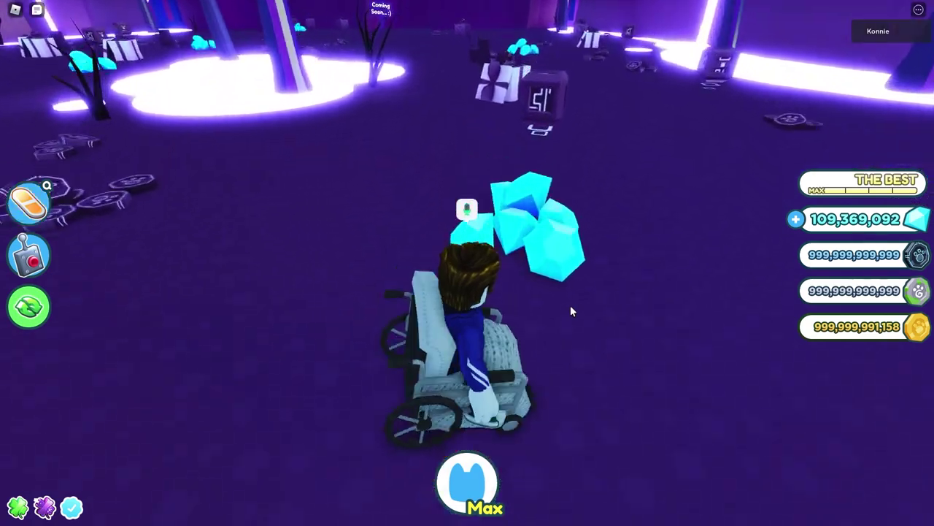
key("w")
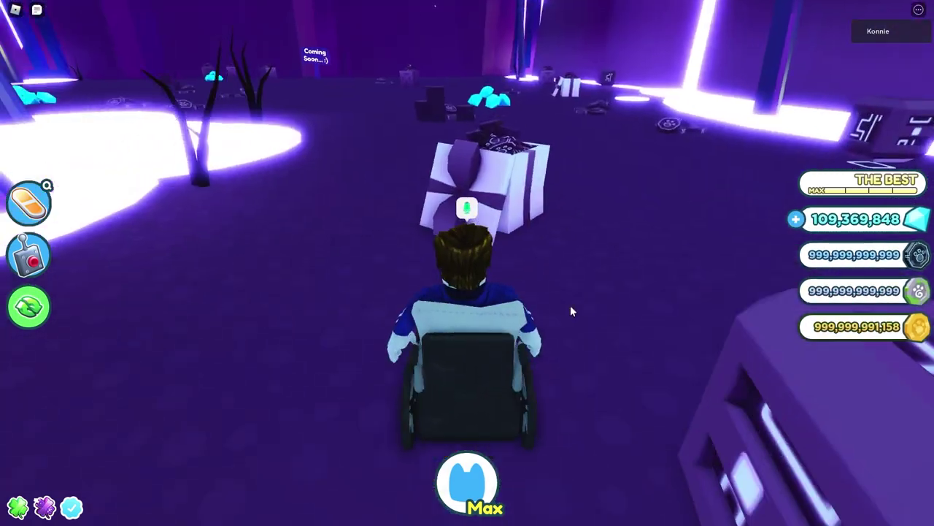
key("w")
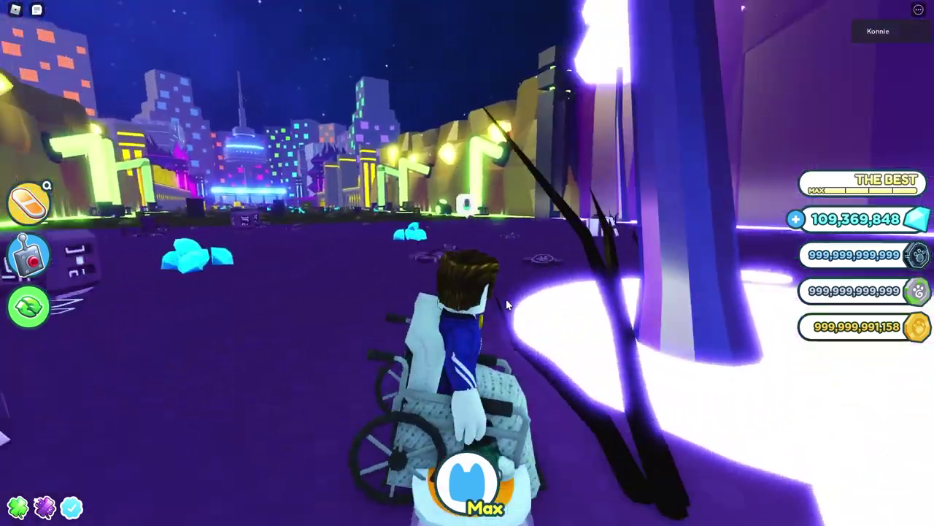
Step: Finish driving, then check Blender's viewport display, overlay and gizmo settings
key("s")
key("w")
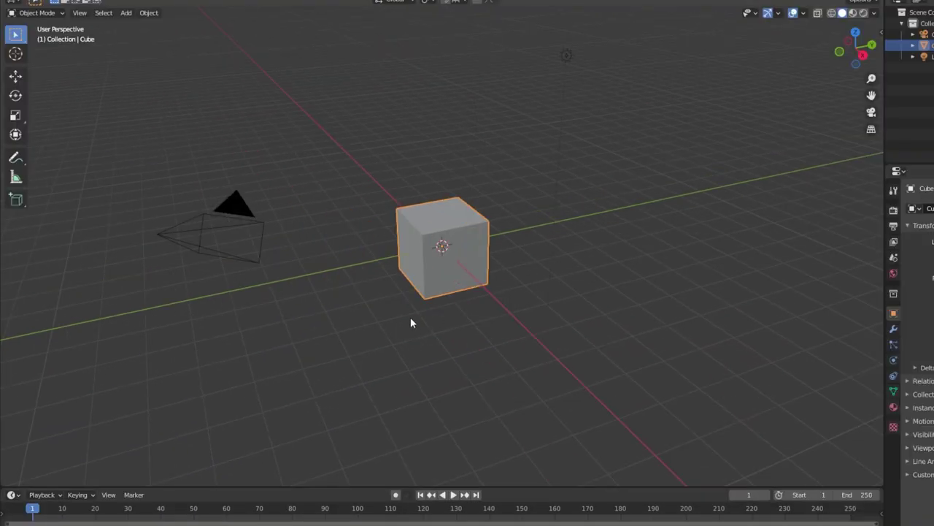
scroll(419, 278, "up", 2)
scroll(459, 241, "down", 2)
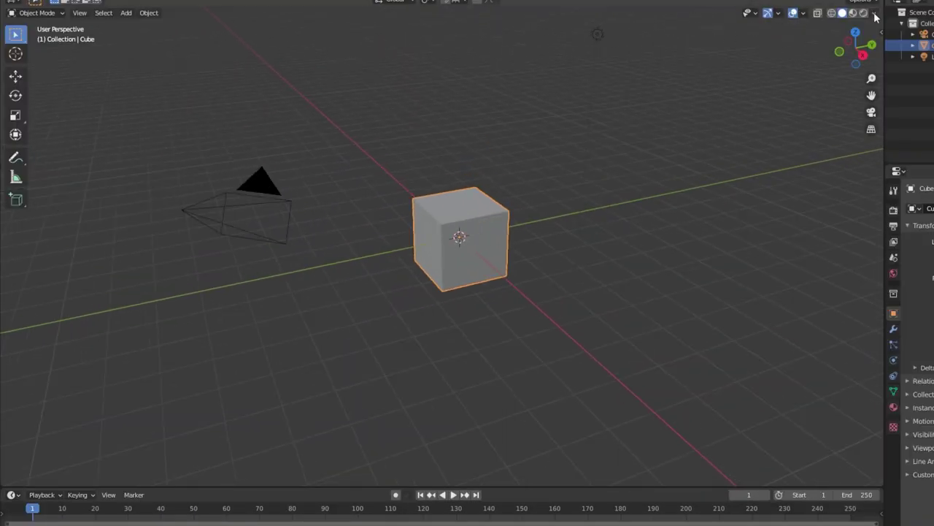
left_click(875, 13)
left_click(803, 13)
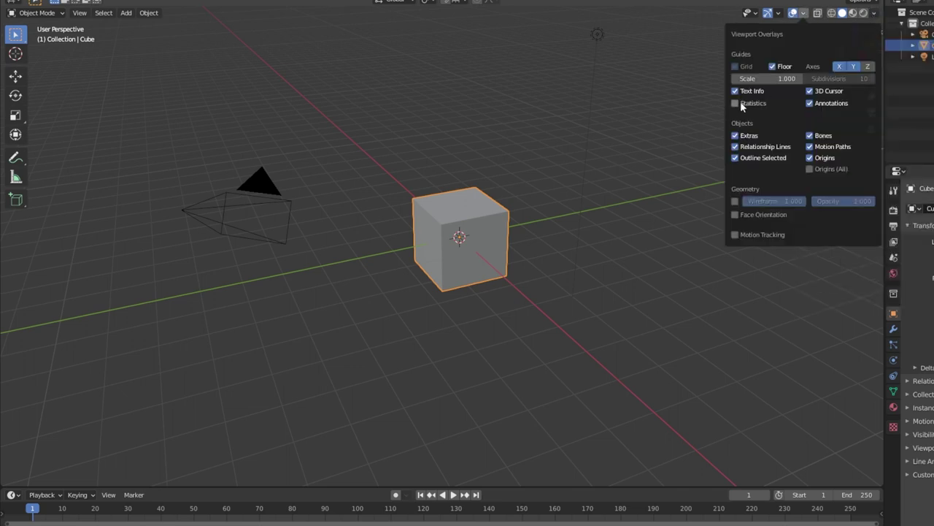
left_click(780, 14)
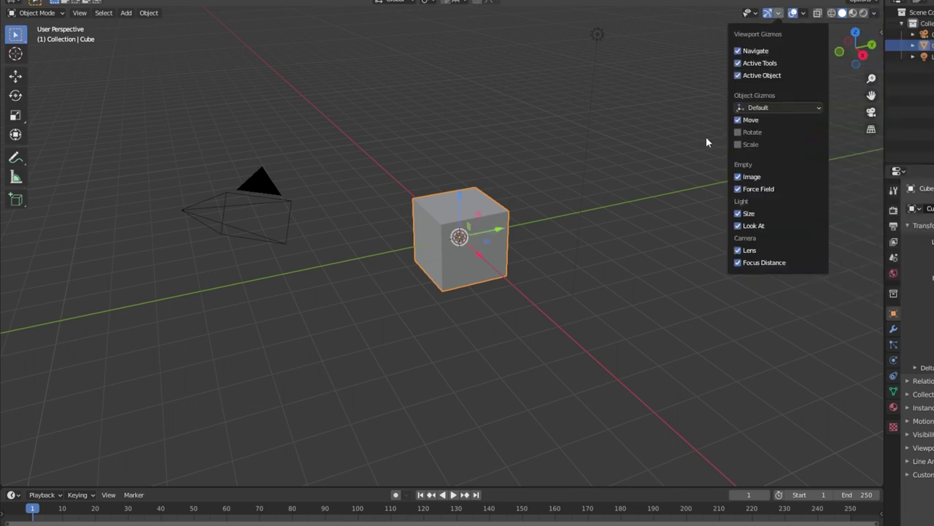
Step: Delete the default cube, leaving only the camera and light
left_click(471, 237, "shift")
left_click(437, 244)
key("Delete")
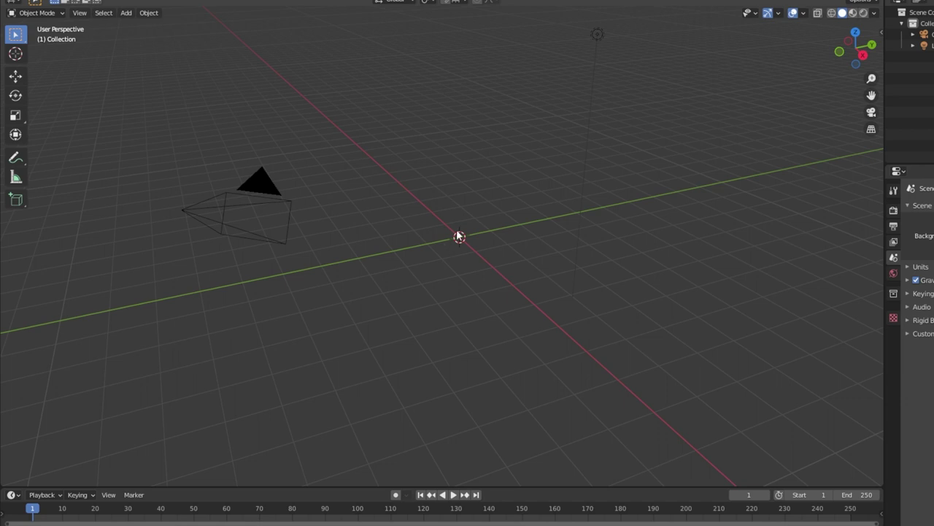
Step: Add a plane mesh at the origin and switch it into Edit Mode
key("shift+a")
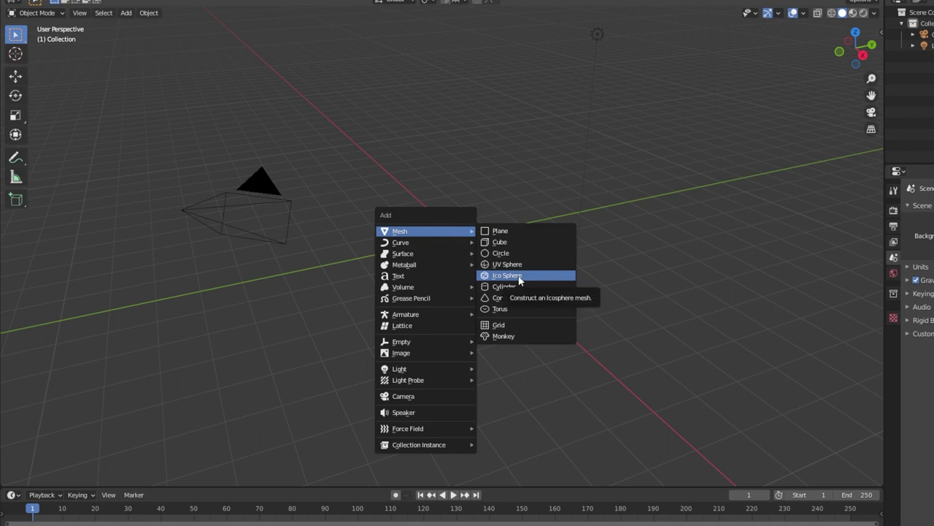
left_click(502, 231)
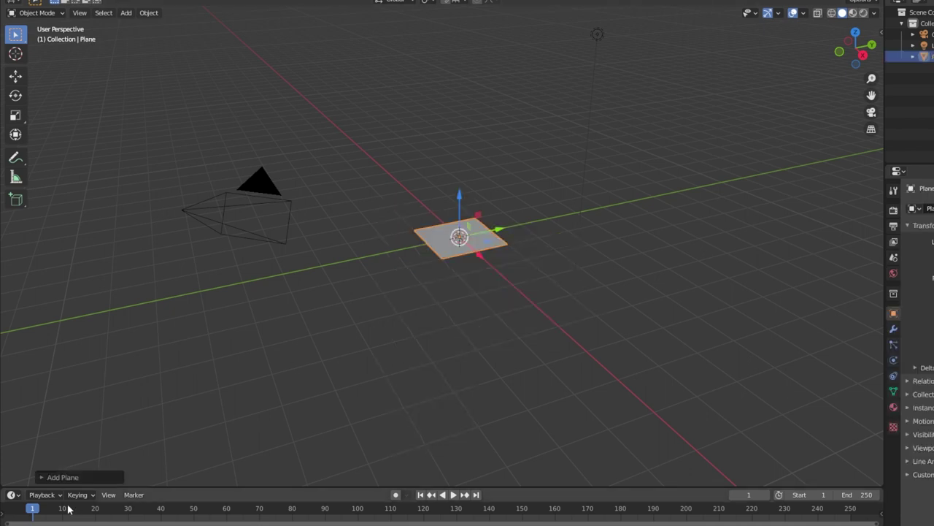
left_click(42, 478)
middle_click_drag(86, 421, 453, 297)
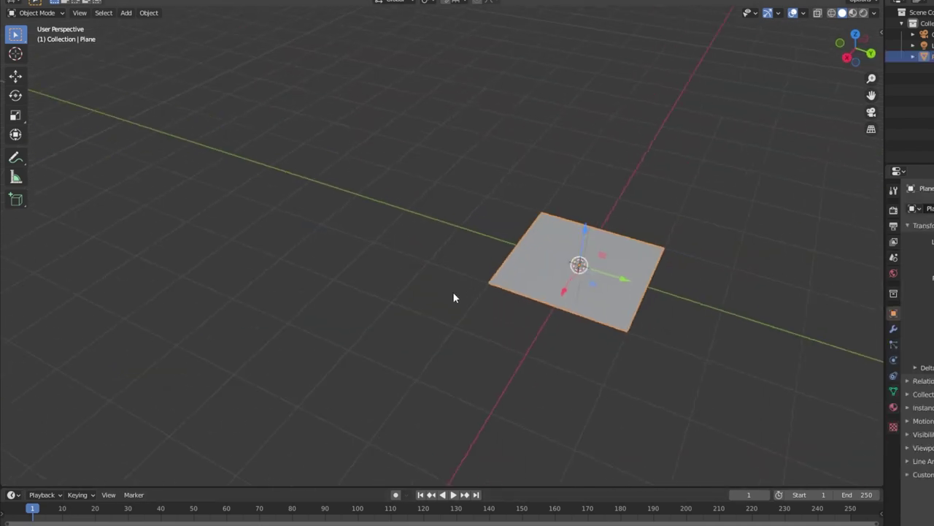
mouse_move(518, 289)
middle_mouse_down()
mouse_move(453, 300)
mouse_move(685, 310)
mouse_move(509, 313)
middle_mouse_up()
key("Tab")
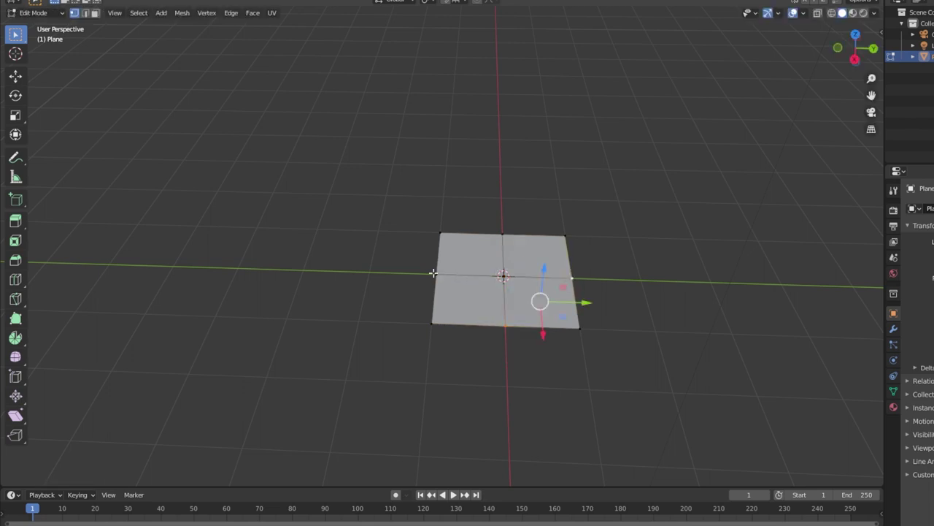
Step: Resize the plane into an octagon, then extrude its edges up along Z and flare them outward
middle_click_drag(432, 273, 553, 249)
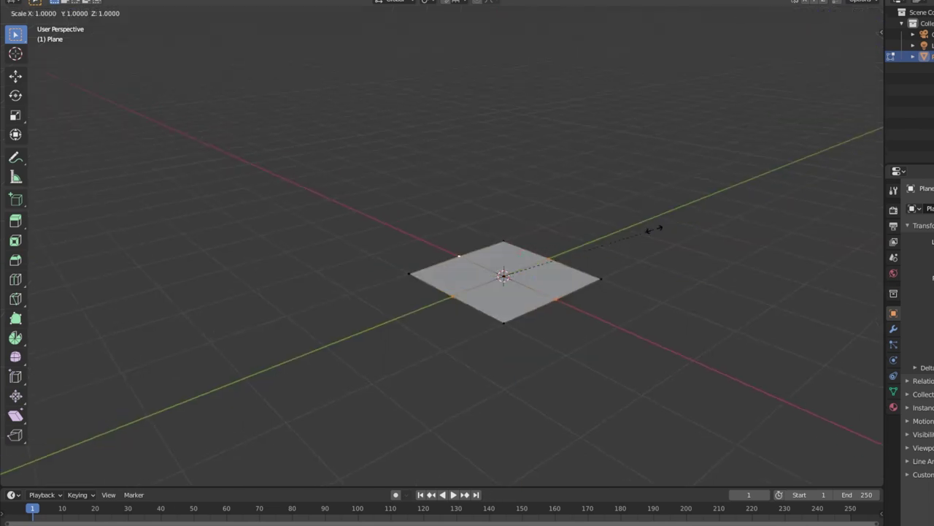
left_click(717, 226)
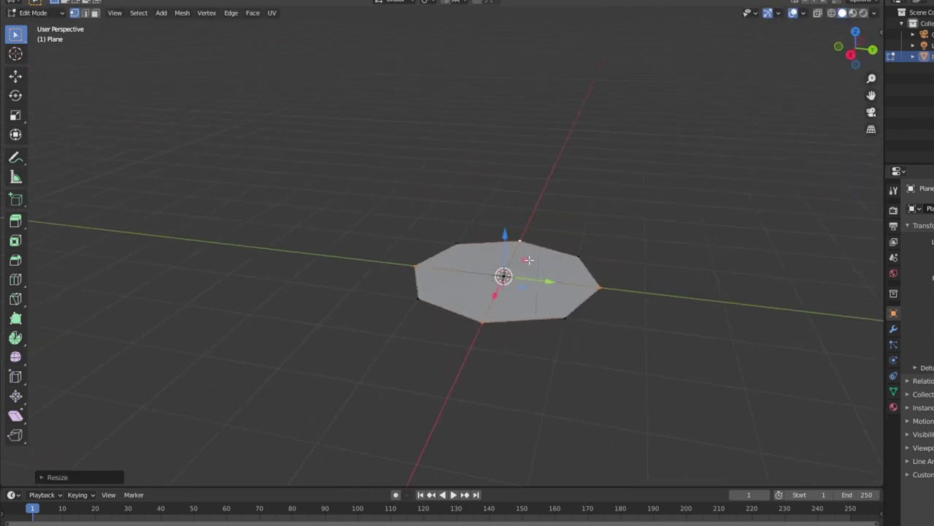
key("2")
middle_click_drag(557, 272, 679, 256)
key("e")
key("z")
left_click(714, 247)
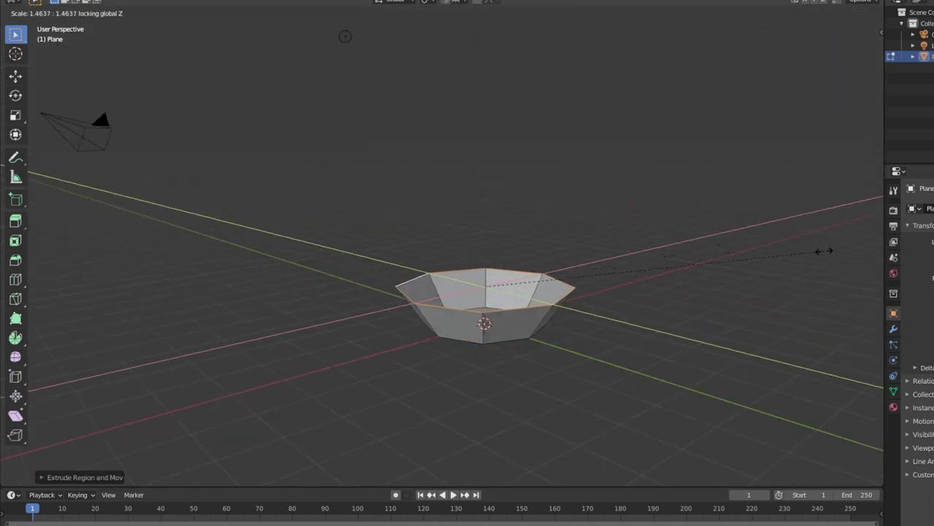
left_click(848, 252)
key("z")
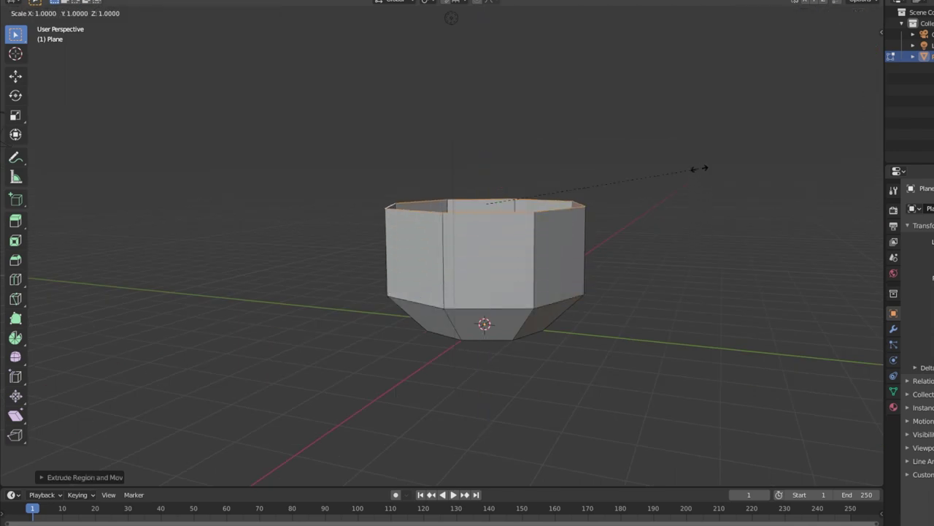
Step: Widen the upper walls, raise the top ring and extrude another ring upward
left_click(799, 163)
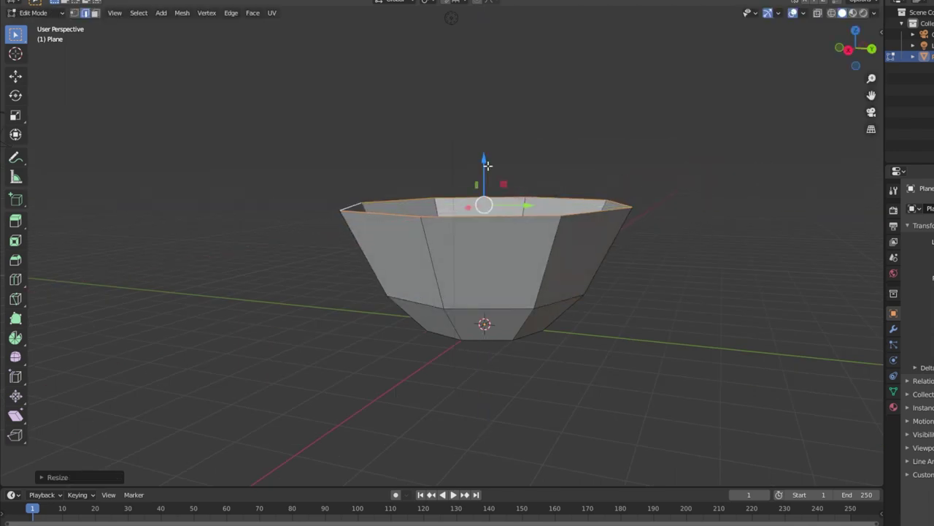
key("g")
key("z")
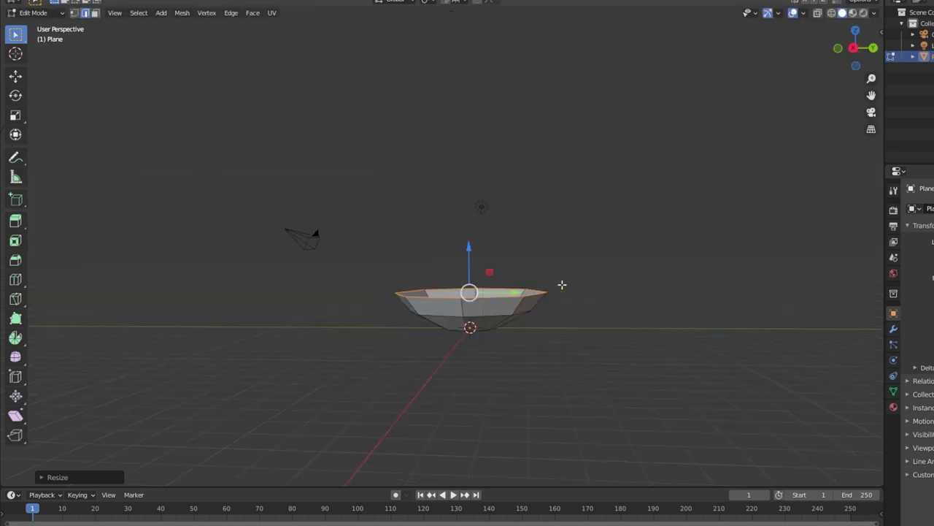
key("e")
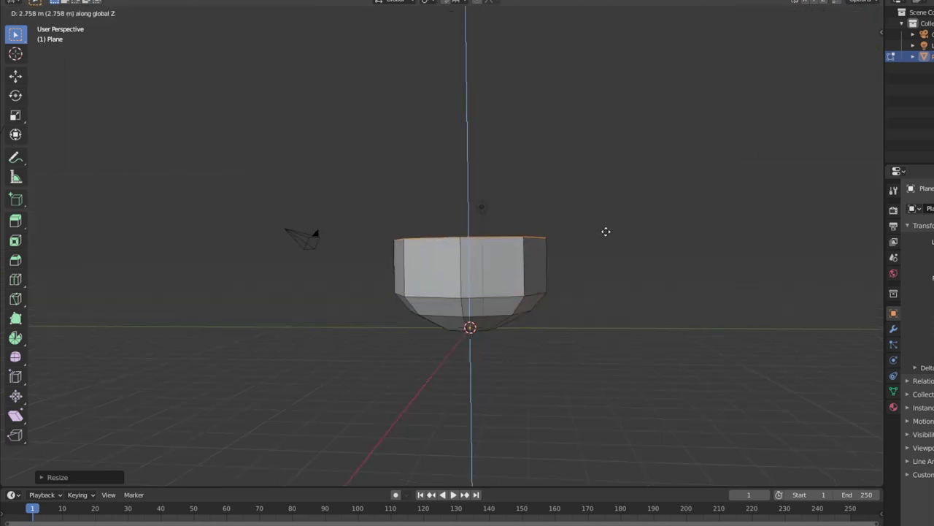
left_click(606, 232)
mouse_move(606, 232)
middle_mouse_down()
mouse_move(630, 235)
mouse_move(522, 250)
mouse_move(630, 267)
mouse_move(640, 326)
mouse_move(628, 206)
middle_mouse_up()
mouse_move(642, 265)
middle_mouse_down()
mouse_move(644, 319)
mouse_move(635, 233)
middle_mouse_up()
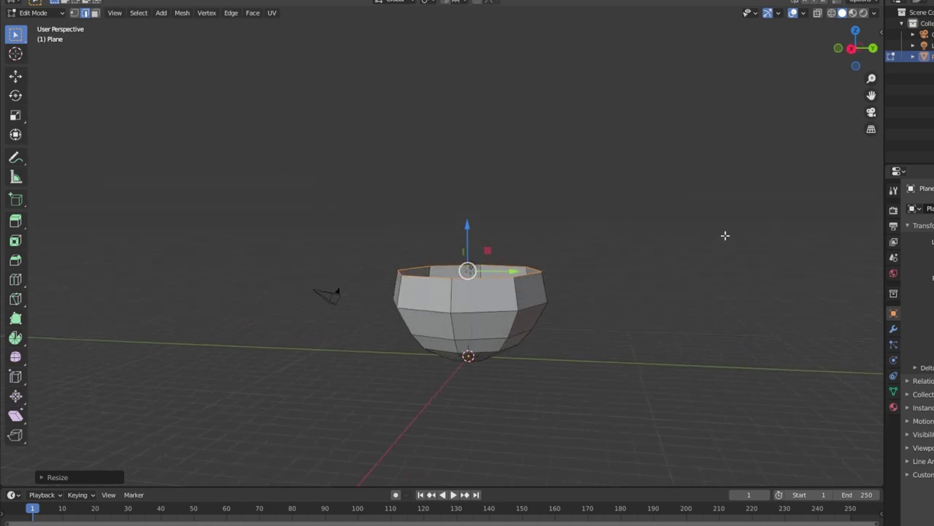
Step: Raise the top ring along Z and scale it inward horizontally to 0.6707
key("g")
key("z")
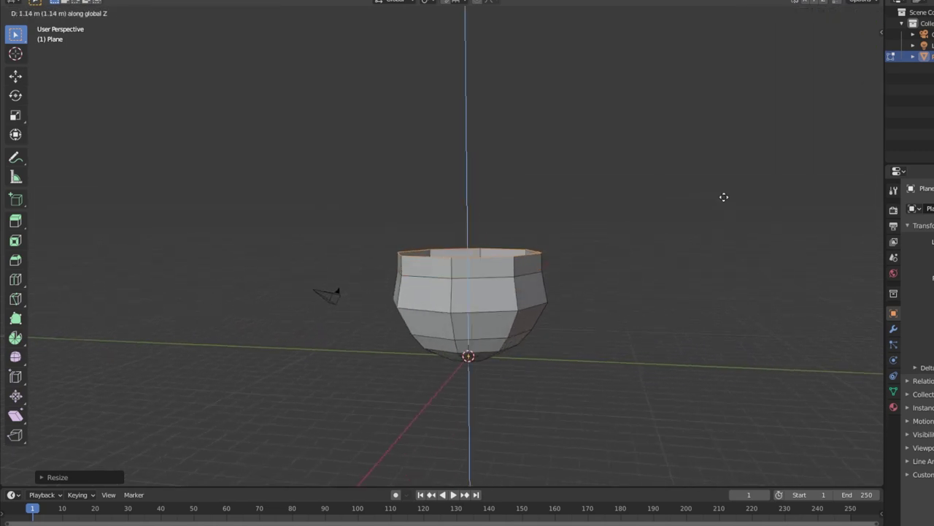
left_click(682, 173)
key("s")
key("shift+z")
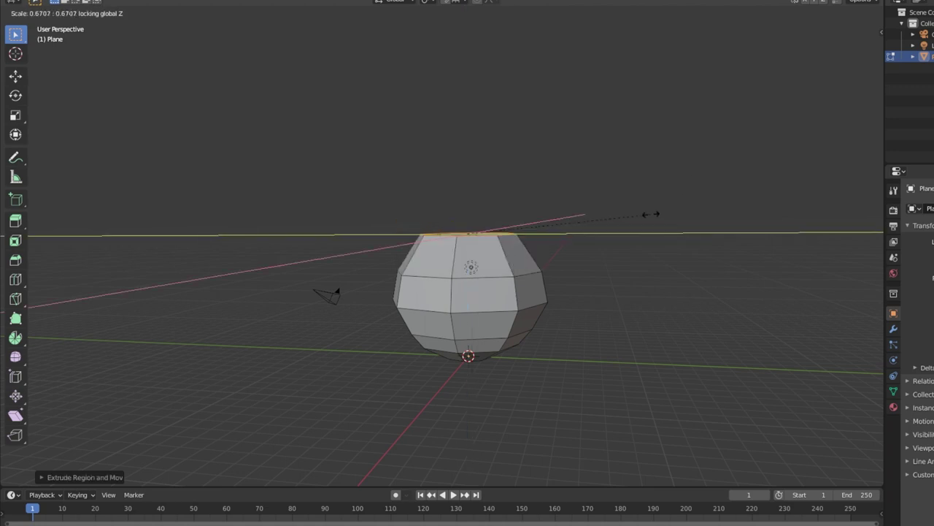
left_click(634, 217)
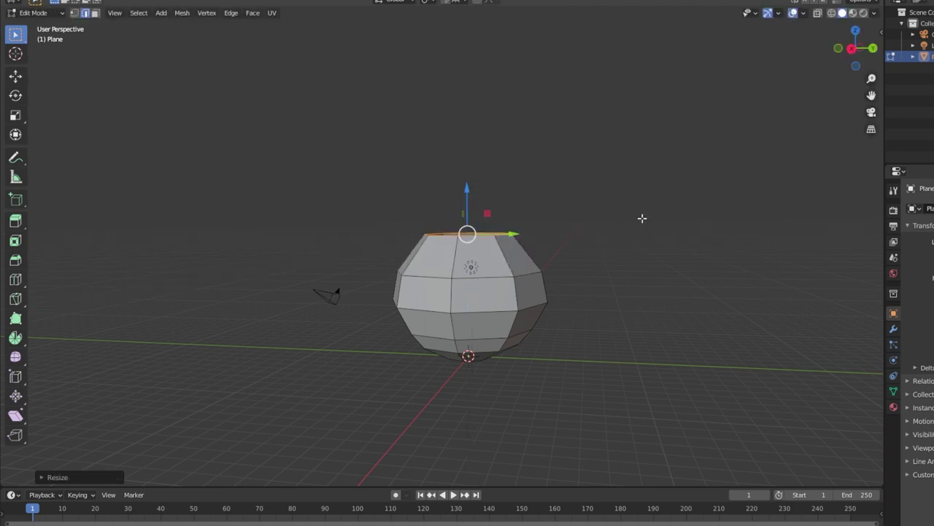
Step: Shrink the top ring to a small opening and raise it vertically into a neck
key("s")
left_click(651, 203)
mouse_move(650, 202)
middle_mouse_down()
mouse_move(523, 212)
mouse_move(515, 198)
middle_mouse_up()
scroll(488, 208, "up", 3)
key("g")
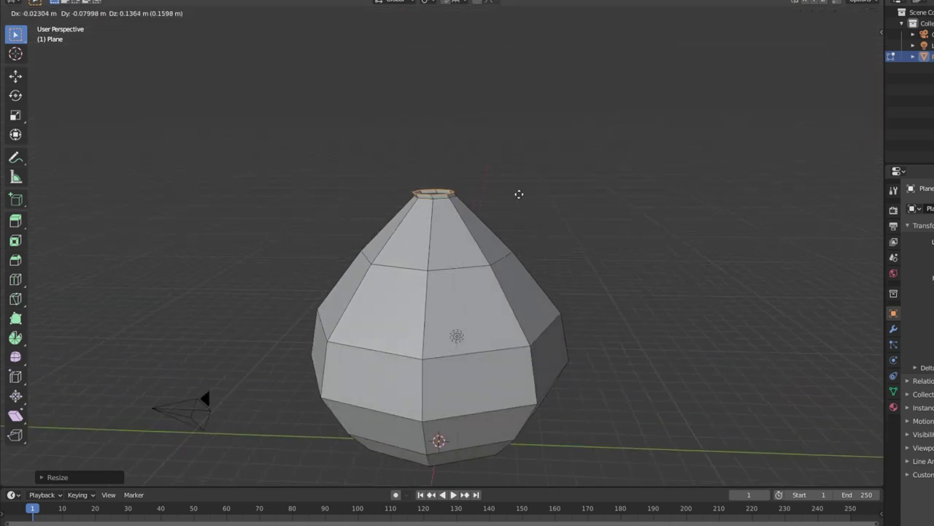
key("z")
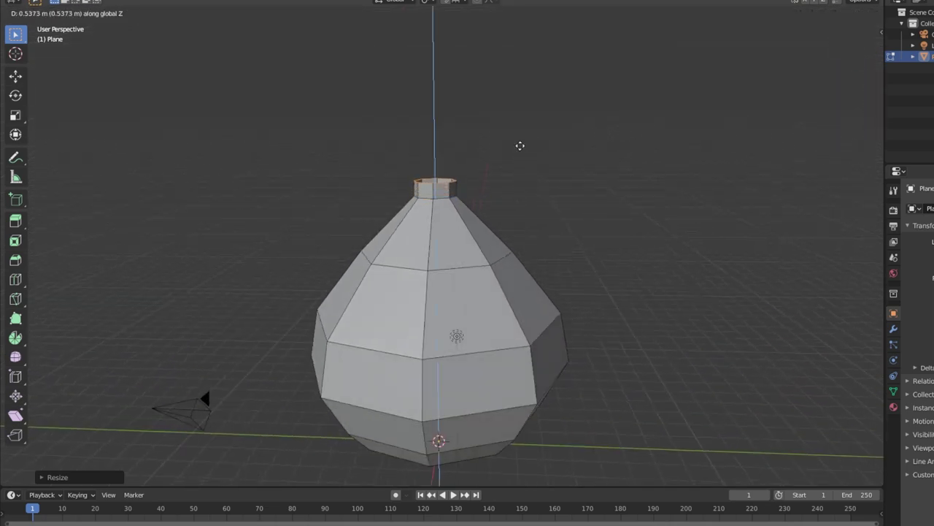
left_click(511, 132)
Step: Extrude the neck upward and flare the new rim outward horizontally
key("e")
left_click(524, 110)
key("s")
key("shift+z")
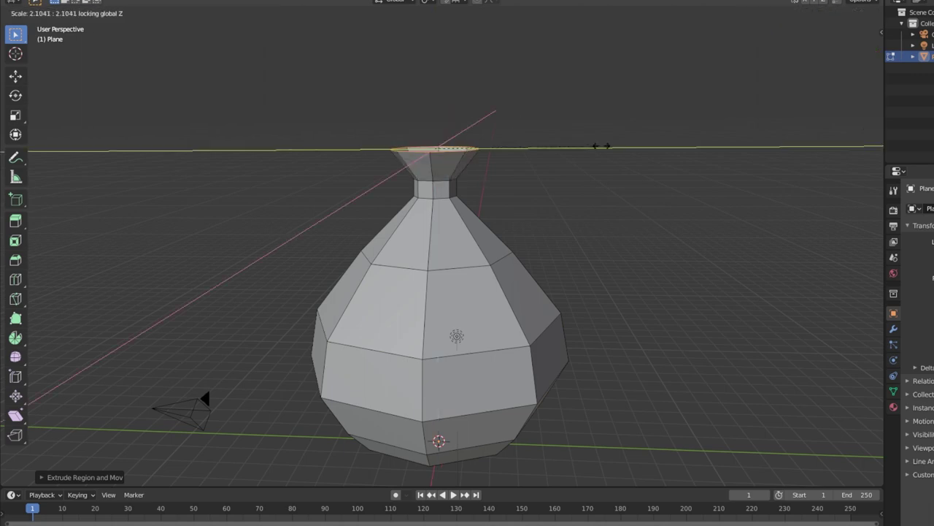
left_click(599, 146)
scroll(455, 105, "up", 3)
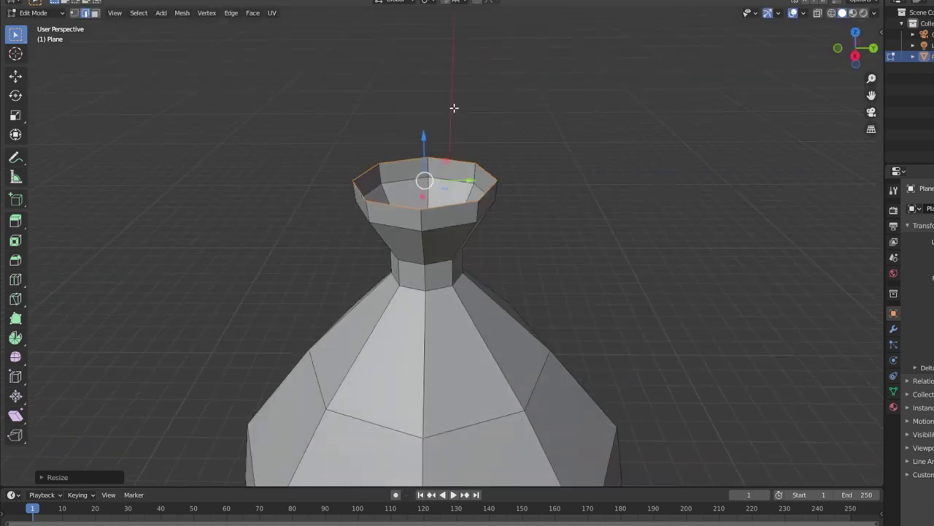
mouse_move(455, 104)
middle_mouse_down()
mouse_move(544, 162)
mouse_move(516, 182)
mouse_move(441, 181)
mouse_move(567, 188)
mouse_move(477, 117)
mouse_move(444, 124)
mouse_move(448, 137)
mouse_move(436, 115)
mouse_move(452, 114)
middle_mouse_up()
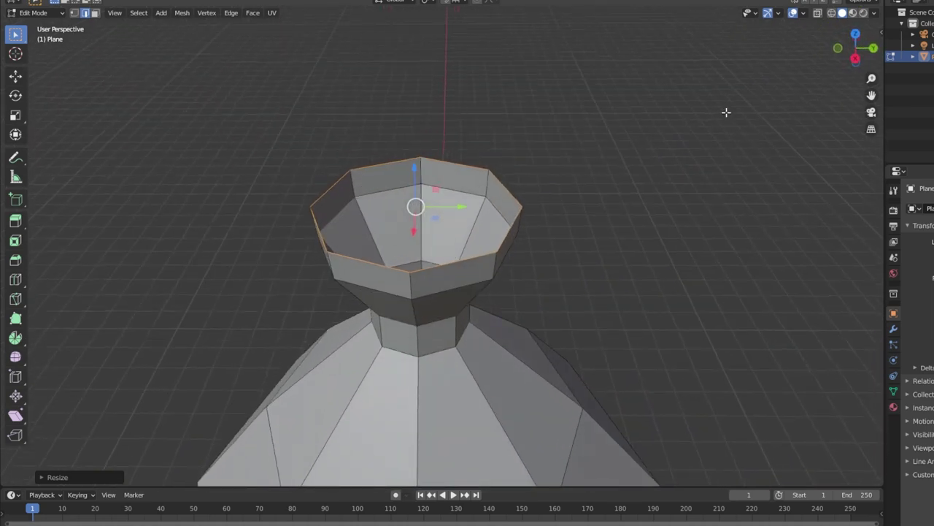
Step: Inset the rim faces, extrude them in place and narrow the inner ring horizontally
key("i")
left_click(502, 111)
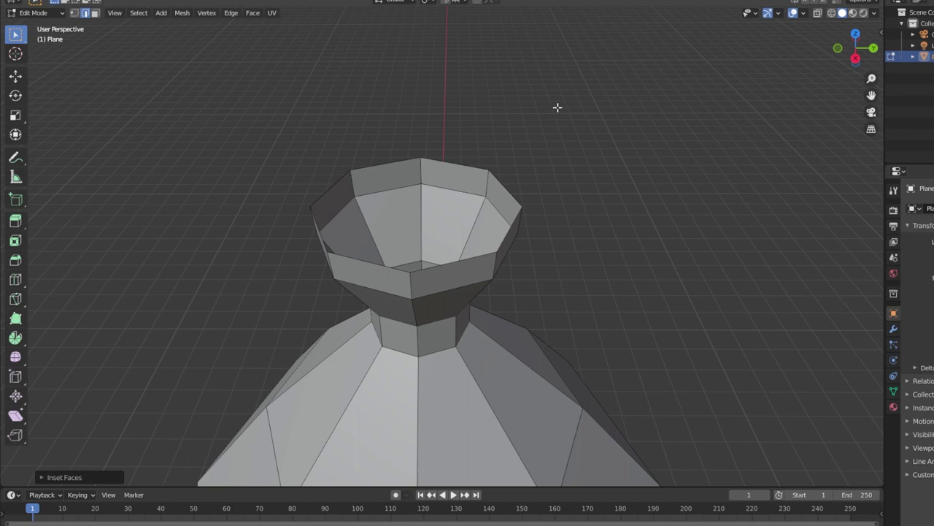
key("e")
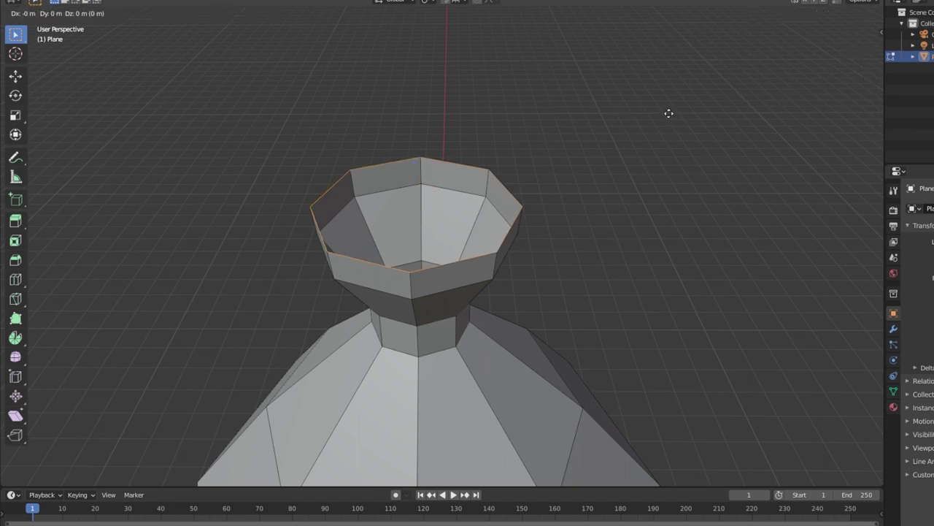
right_click(667, 110)
key("s")
key("shift+z")
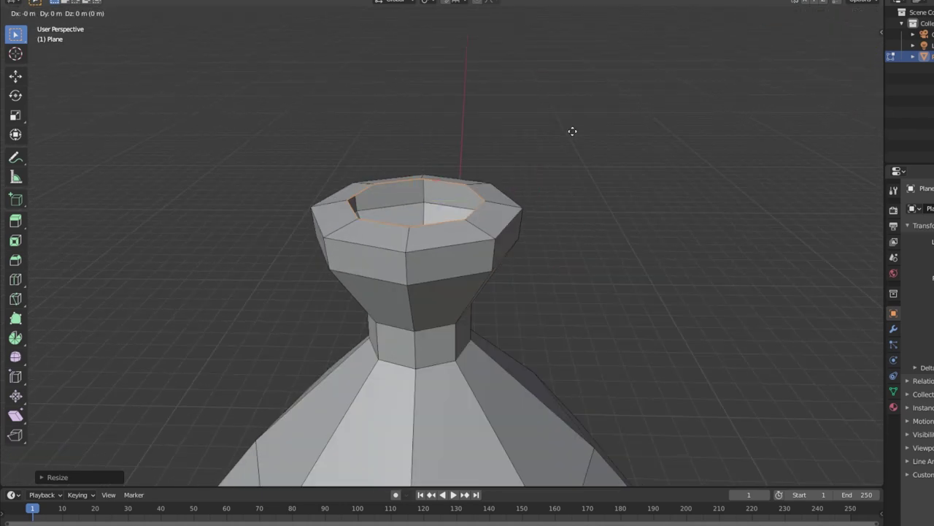
mouse_move(560, 186)
middle_mouse_down()
mouse_move(514, 183)
mouse_move(565, 229)
mouse_move(526, 224)
mouse_move(66, 438)
middle_mouse_up()
key("s")
key("shift+z")
left_click(565, 200)
Step: Fill the rim's inner opening with a face
key("f")
scroll(244, 359, "down", 3)
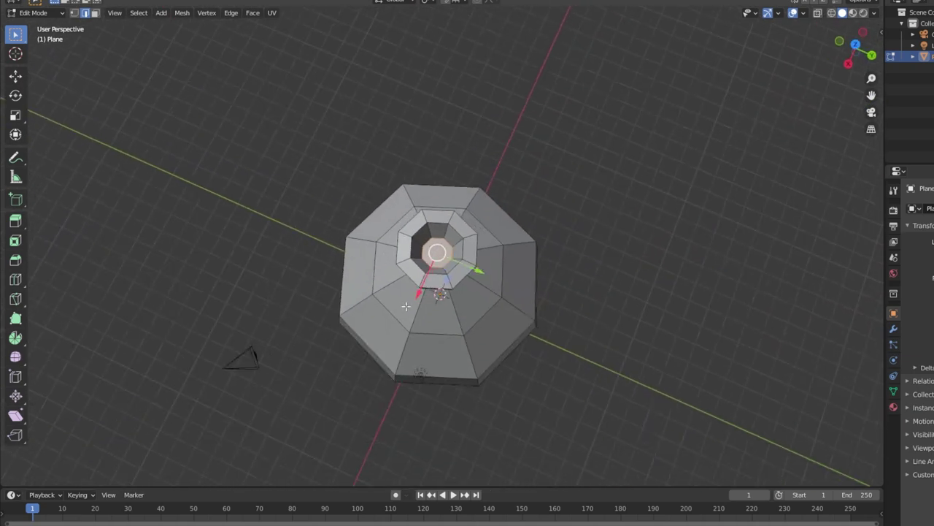
mouse_move(244, 358)
middle_mouse_down()
mouse_move(427, 201)
mouse_move(435, 204)
middle_mouse_up()
scroll(422, 296, "up", 4)
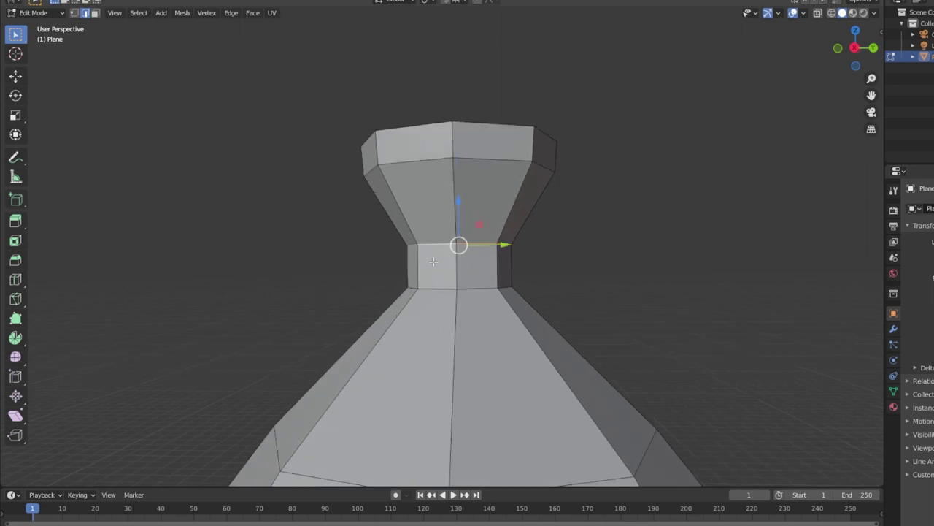
Step: Extrude the neck ring faces individually outward into a thicker collar band
left_click(432, 265, "alt")
mouse_move(432, 265)
middle_mouse_down()
mouse_move(491, 281)
mouse_move(626, 277)
middle_mouse_up()
key("e")
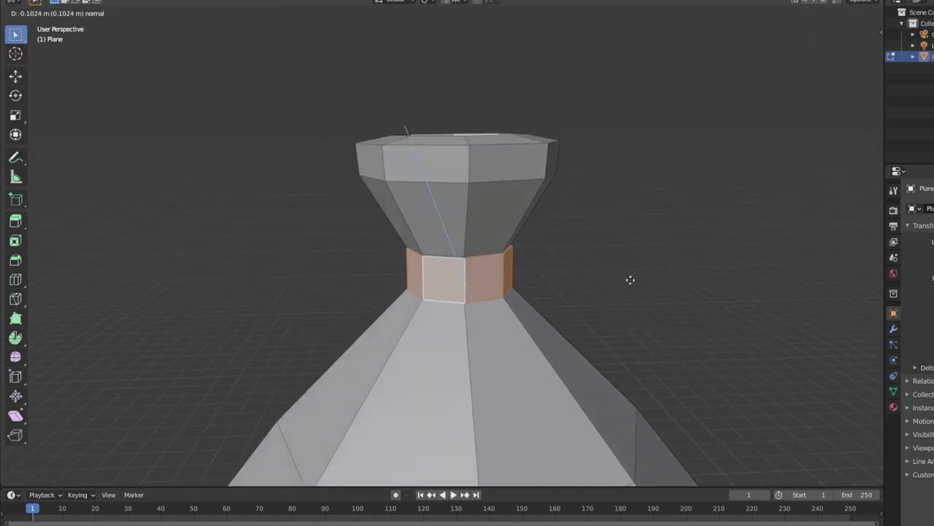
left_click(632, 281)
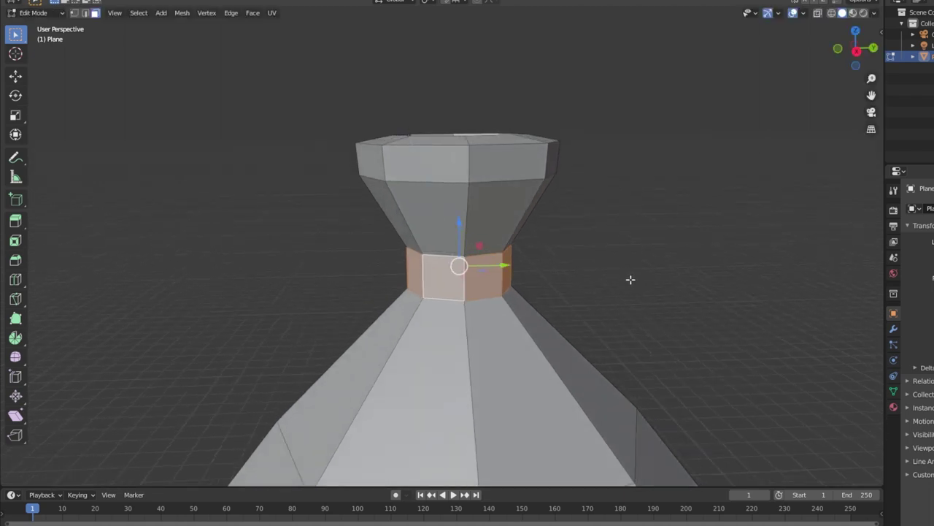
key("alt+e")
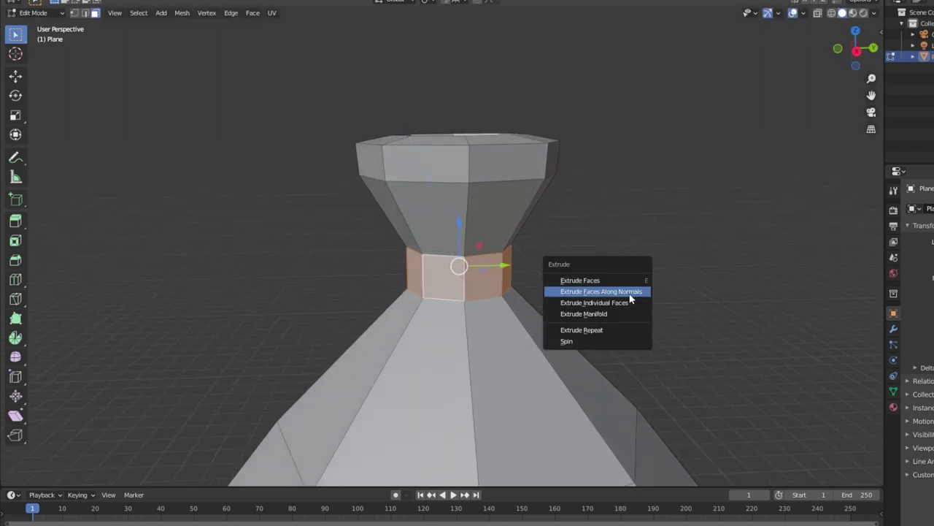
left_click(618, 304)
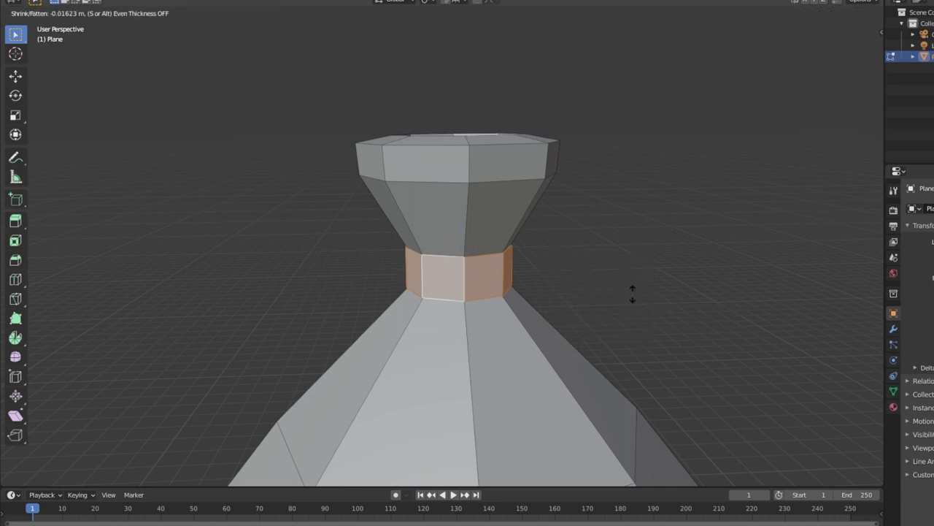
left_click(732, 234)
mouse_move(732, 233)
middle_mouse_down()
mouse_move(611, 241)
mouse_move(552, 219)
middle_mouse_up()
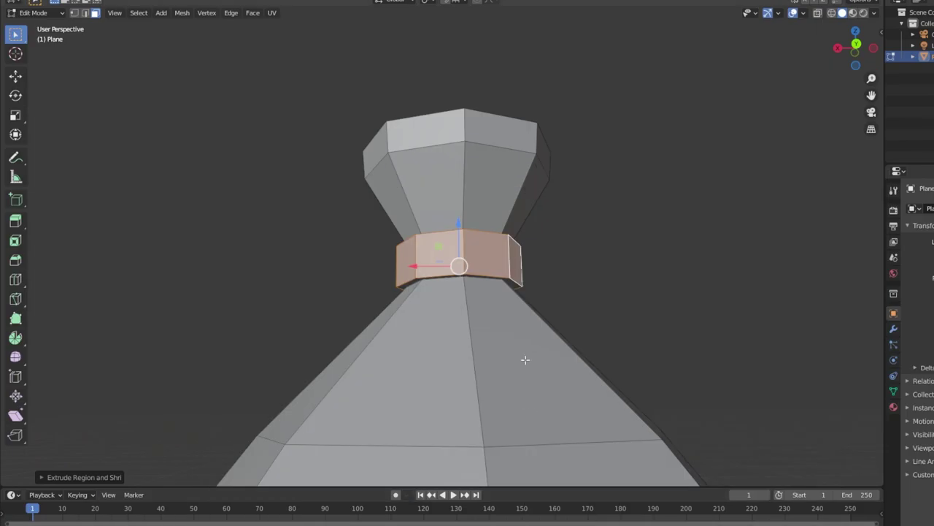
Step: Extrude a single neck-band face into a slab and resize it
middle_click_drag(525, 359, 495, 334)
left_click(461, 254)
mouse_move(462, 255)
middle_mouse_down()
mouse_move(554, 287)
mouse_move(573, 283)
middle_mouse_up()
scroll(522, 270, "up", 5)
scroll(522, 269, "down", 5)
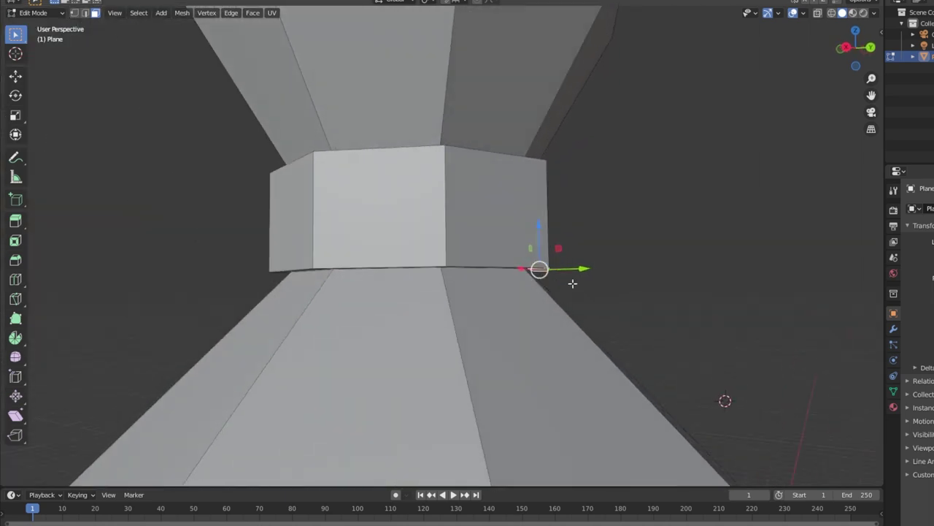
key("e")
left_click(660, 342)
scroll(661, 342, "down", 2)
mouse_move(660, 341)
middle_mouse_down()
mouse_move(627, 351)
mouse_move(557, 299)
middle_mouse_up()
mouse_move(582, 329)
middle_mouse_down()
mouse_move(653, 328)
mouse_move(706, 426)
middle_mouse_up()
key("s")
left_click(686, 334)
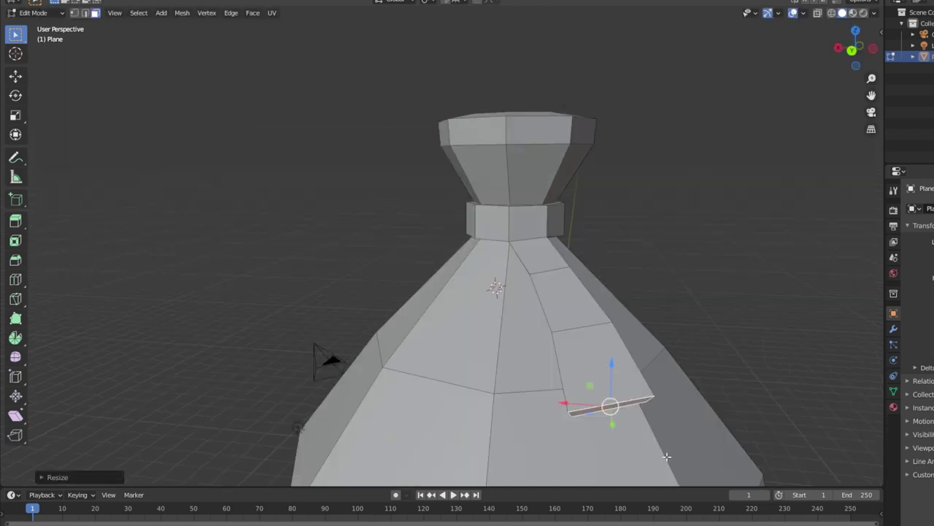
Step: Move an edge of the slab to pull its lower edge into a V-shaped notch
middle_click_drag(666, 456, 627, 423)
scroll(621, 416, "up", 3)
scroll(614, 410, "up", 2)
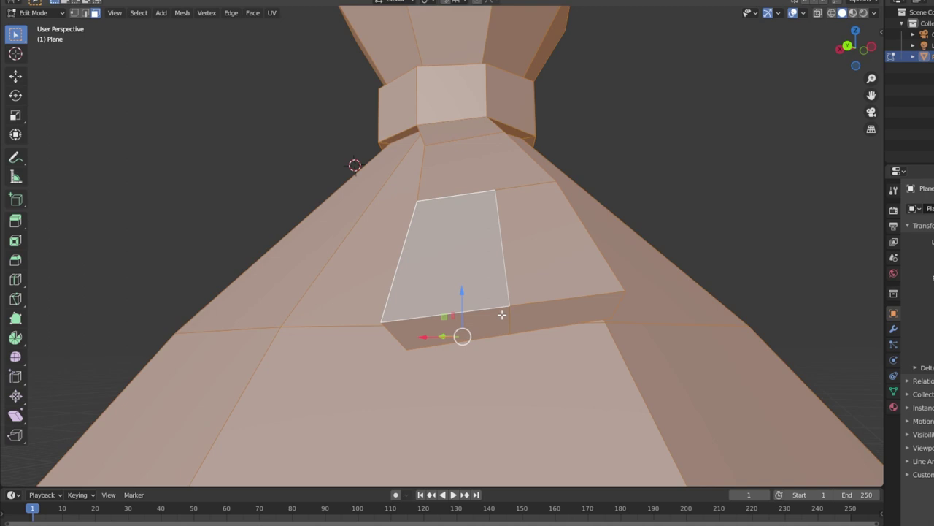
left_click(509, 317)
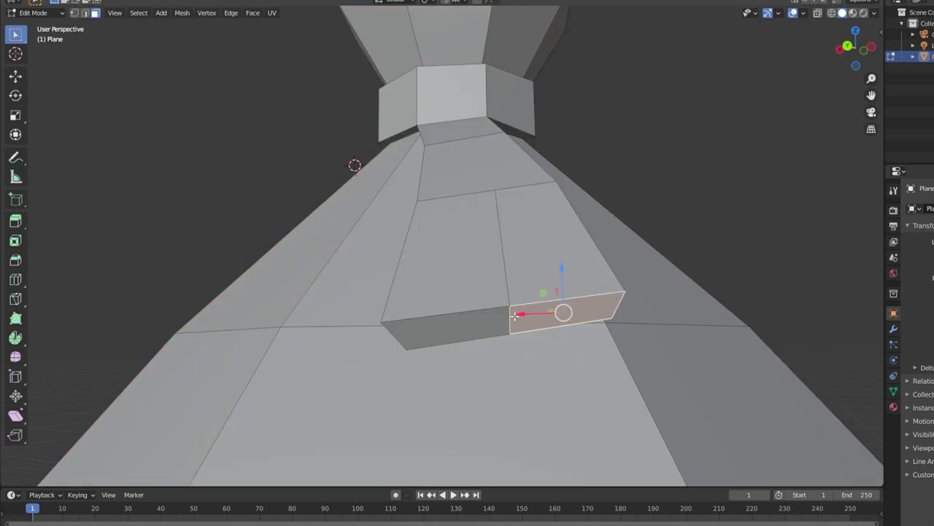
key("2")
key("alt+a")
mouse_move(511, 322)
middle_mouse_down()
mouse_move(508, 330)
mouse_move(492, 156)
middle_mouse_up()
key("g")
left_click(511, 307)
scroll(482, 190, "down", 6)
middle_click_drag(430, 228, 448, 195)
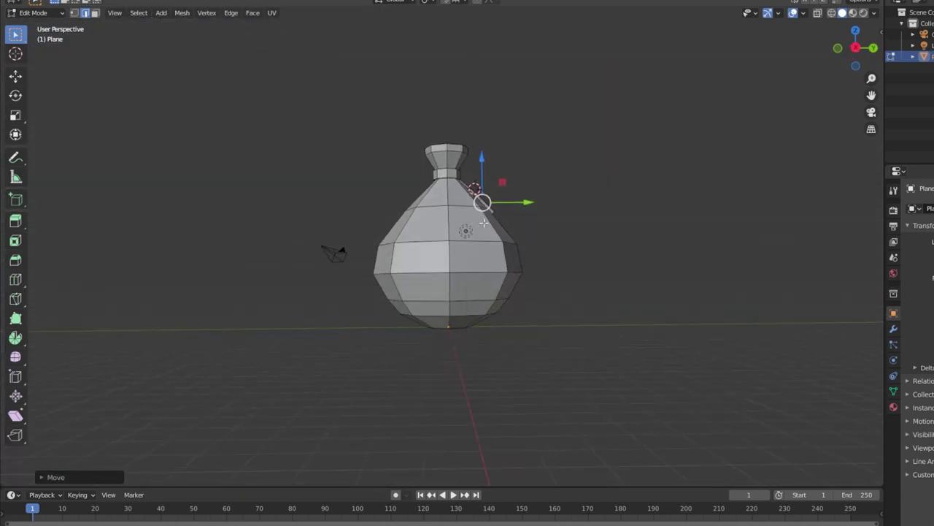
Step: With X-ray and vertex select on, shift the pouch's bottom vertex using proportional editing
middle_click_drag(484, 223, 442, 222)
key("alt+z")
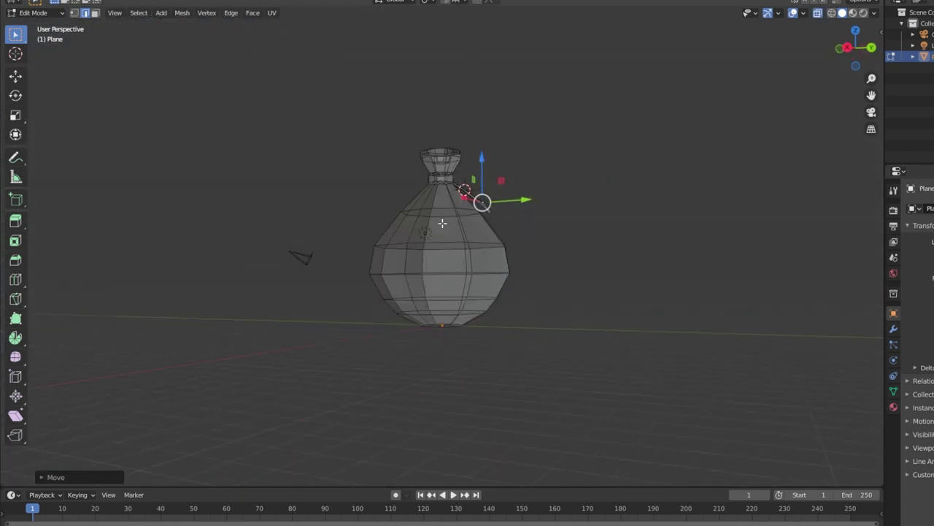
key("1")
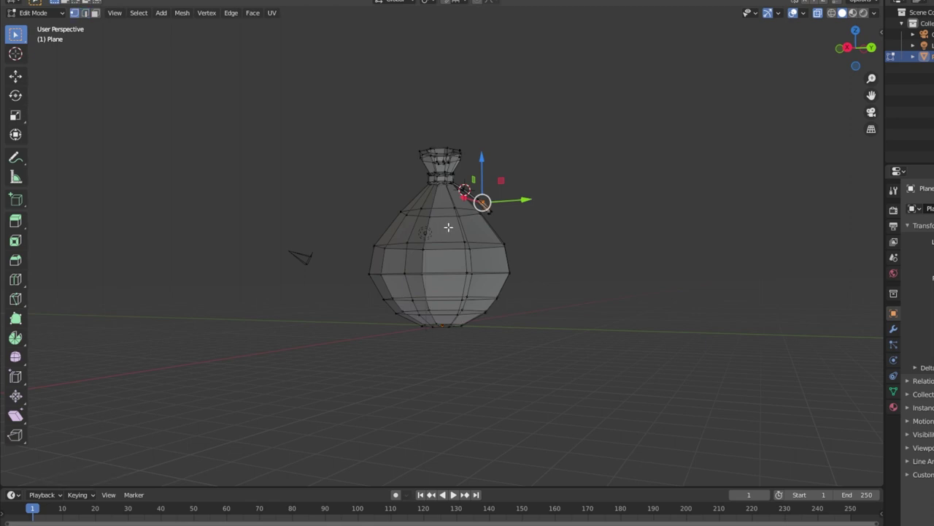
mouse_move(436, 300)
middle_mouse_down()
mouse_move(433, 312)
mouse_move(453, 322)
middle_mouse_up()
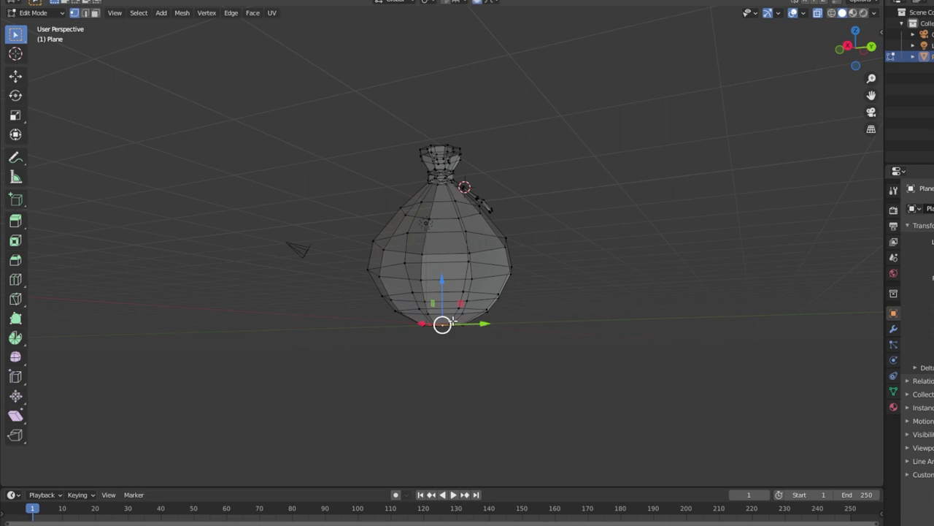
middle_click_drag(453, 322, 451, 5)
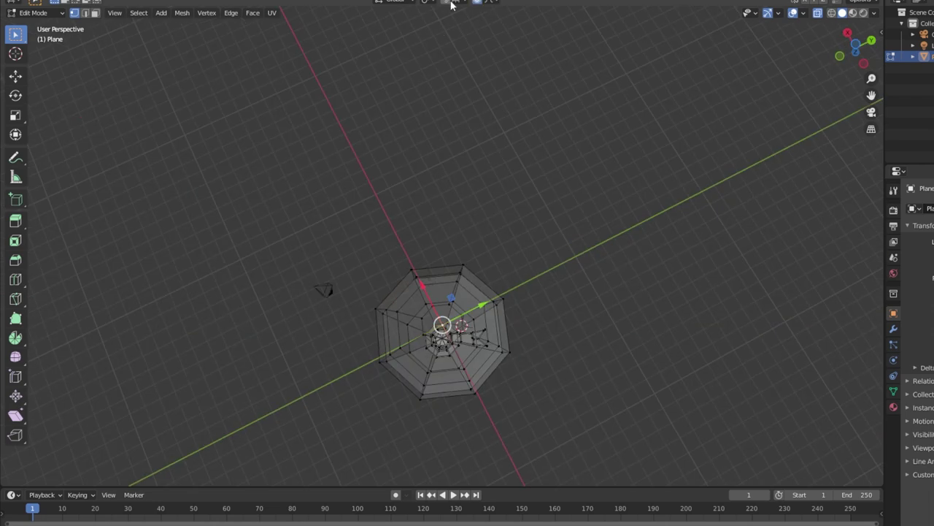
mouse_move(479, 307)
middle_mouse_down()
mouse_move(472, 240)
mouse_move(442, 188)
middle_mouse_up()
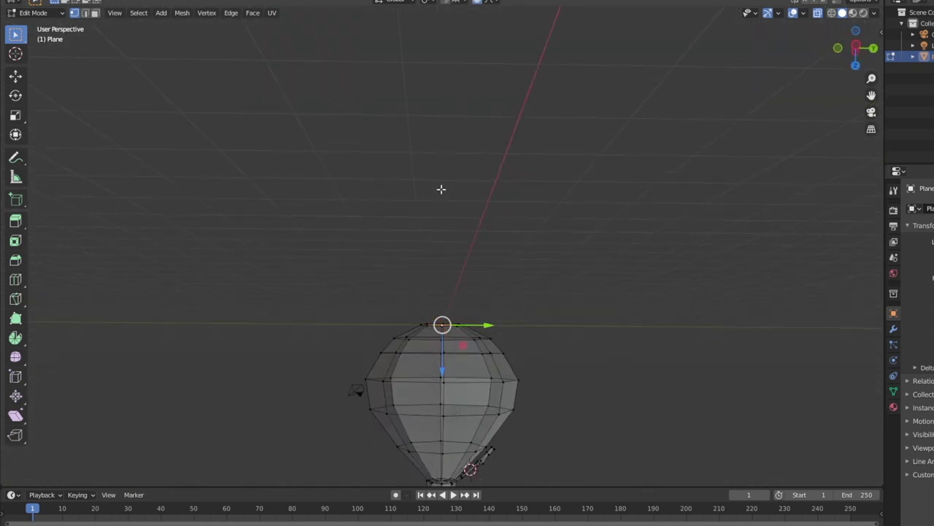
mouse_move(392, 128)
middle_mouse_down()
mouse_move(469, 355)
mouse_move(536, 338)
mouse_move(494, 364)
middle_mouse_up()
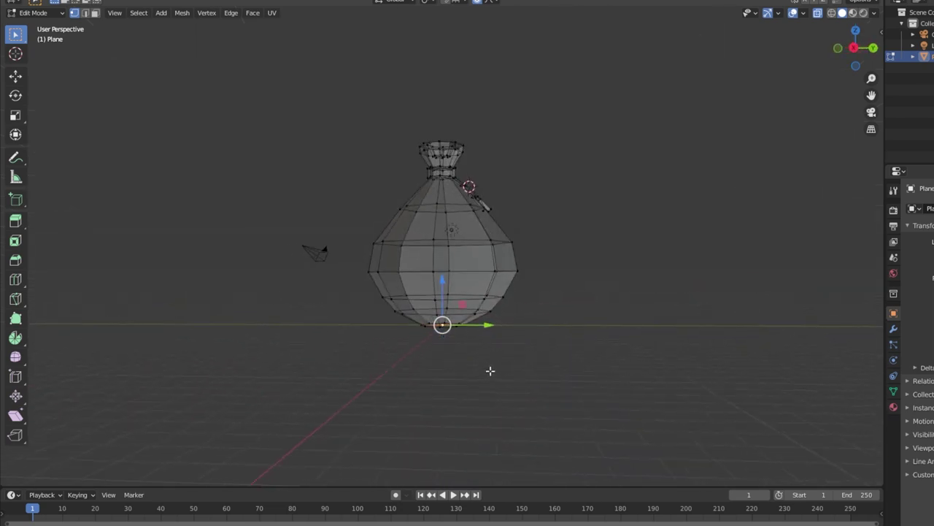
key("g")
scroll(476, 369, "down", 13)
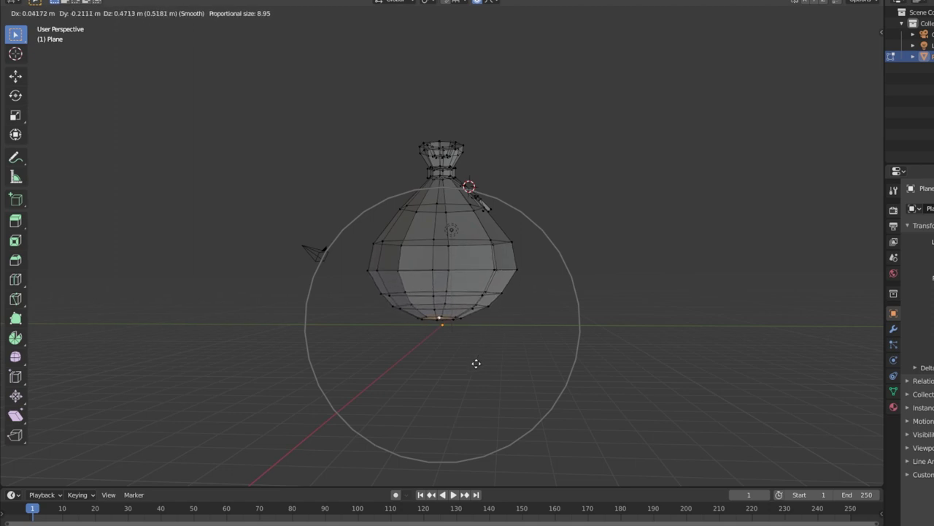
left_click(475, 363)
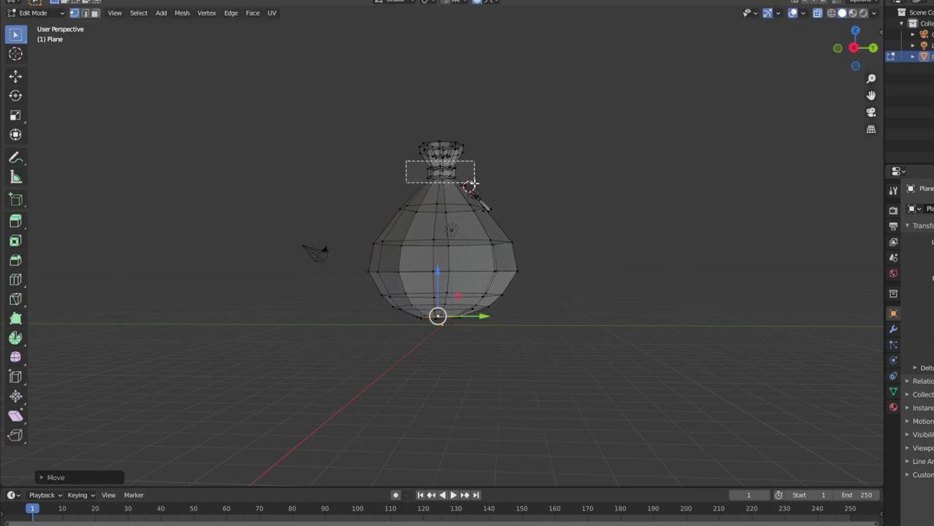
Step: Box-select the neck ring, then move and tilt it with soft falloff to pinch the neck
left_click_drag(406, 161, 475, 183)
middle_click_drag(471, 184, 468, 187)
key("g")
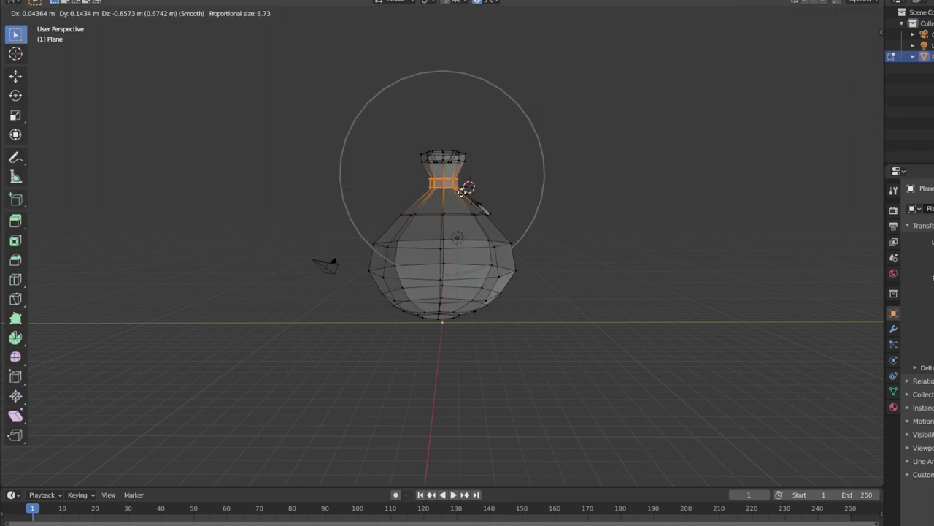
left_click(524, 166)
key("r")
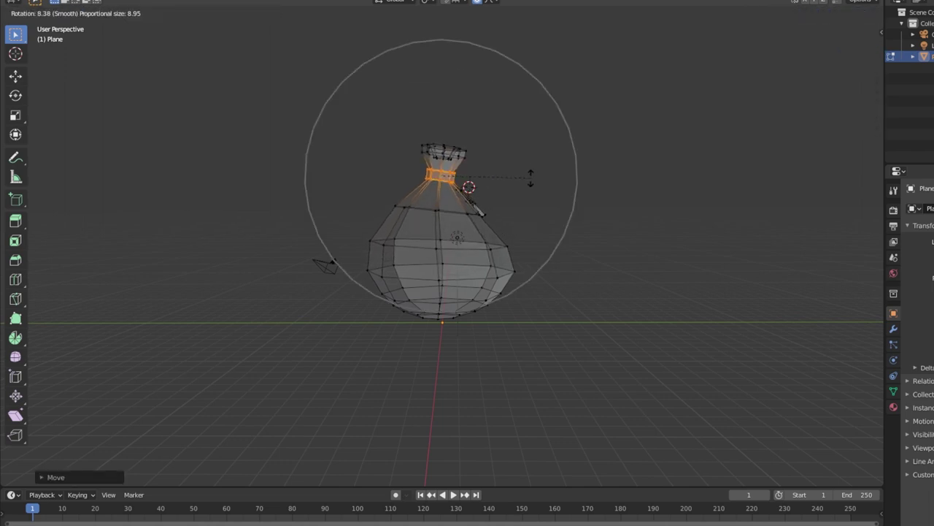
left_click(528, 182)
key("g")
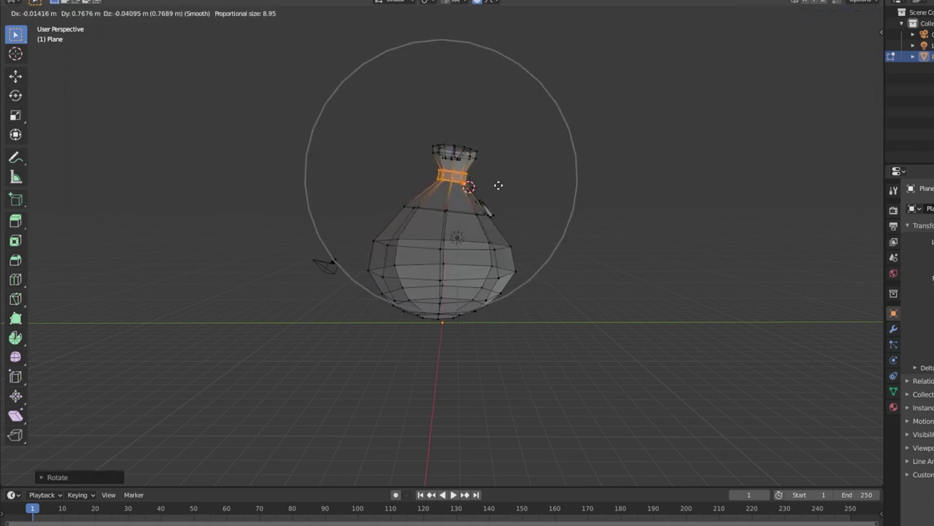
left_click(498, 186)
Step: Select the top rim loop and move it with proportional falloff
left_click(480, 153, "alt")
middle_click_drag(461, 143, 454, 147)
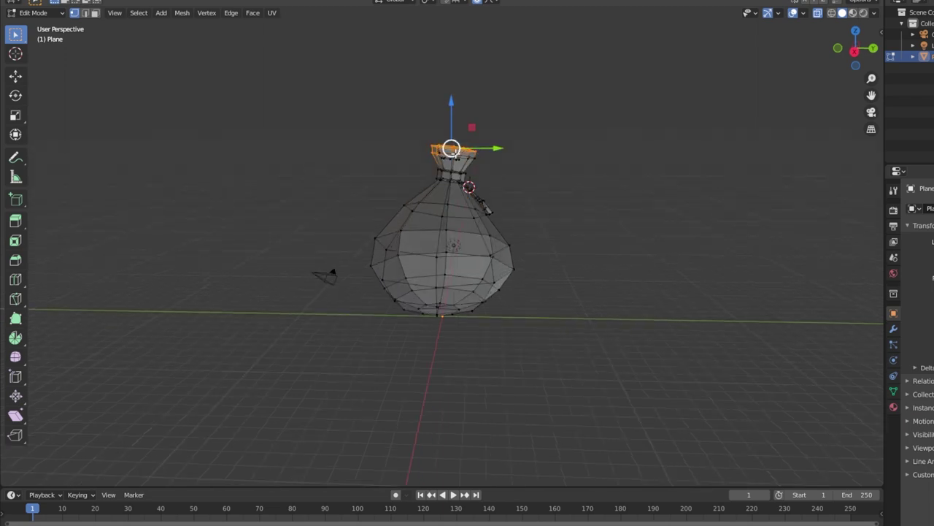
key("g")
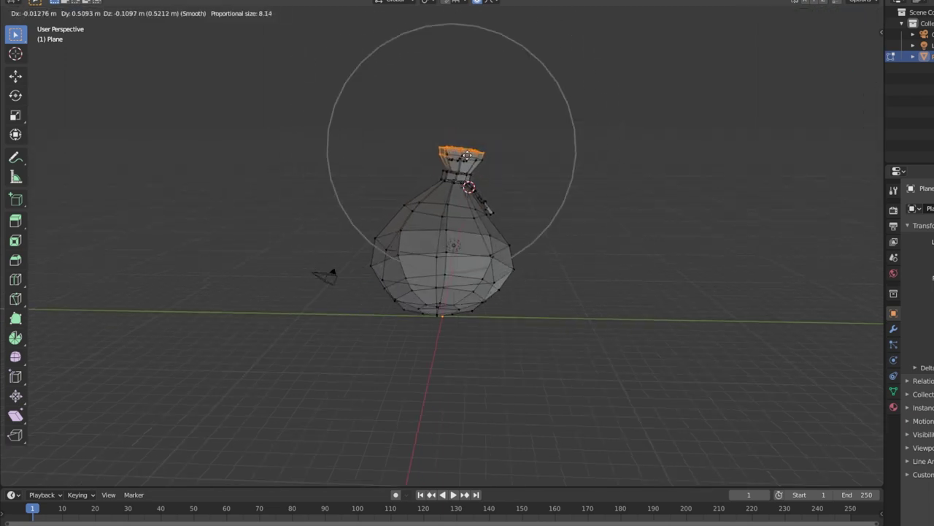
scroll(466, 154, "up", 7)
left_click(467, 155)
Step: Rotate the top rim and review the pear-shaped pouch from several angles before re-entering Edit Mode
key("r")
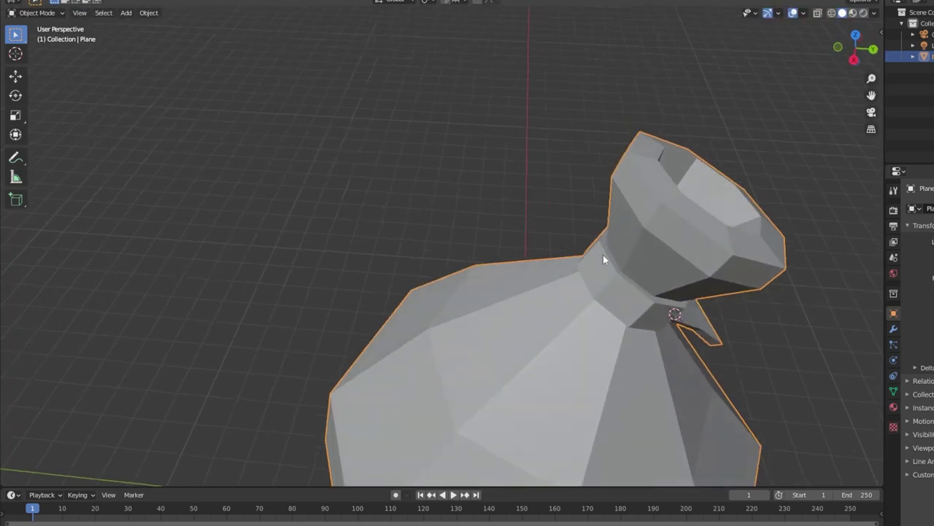
mouse_move(603, 255)
middle_mouse_down()
mouse_move(708, 271)
mouse_move(486, 224)
mouse_move(538, 209)
mouse_move(444, 209)
mouse_move(522, 354)
middle_mouse_up()
scroll(481, 209, "down", 3)
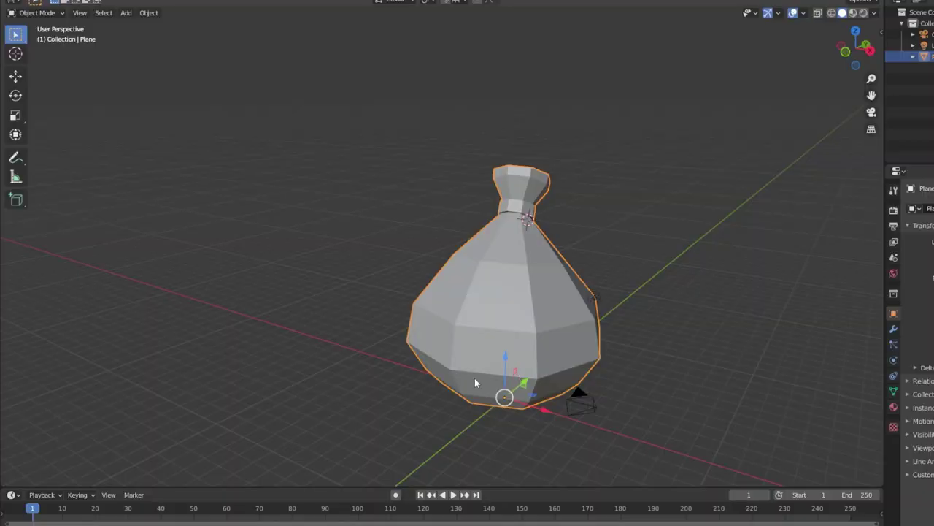
scroll(475, 377, "up", 3)
mouse_move(486, 285)
middle_mouse_down()
mouse_move(510, 295)
mouse_move(467, 284)
mouse_move(492, 290)
middle_mouse_up()
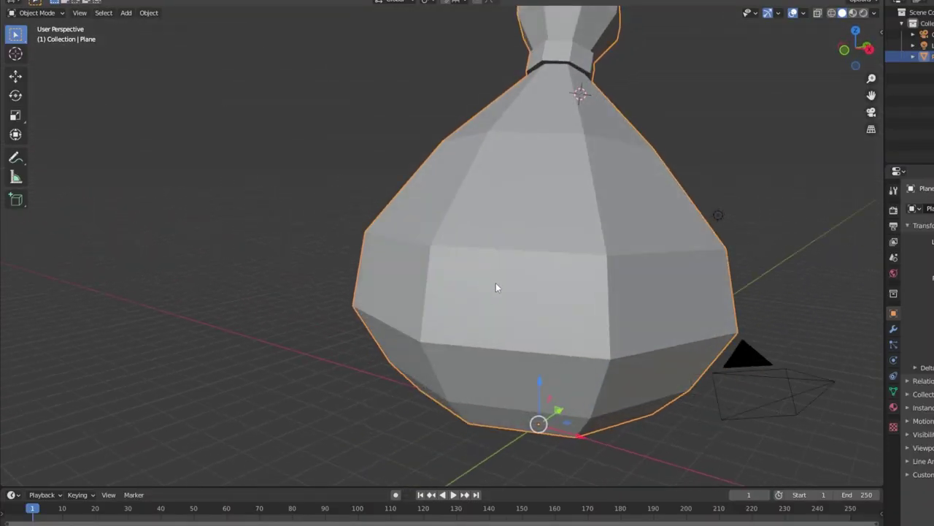
key("Tab")
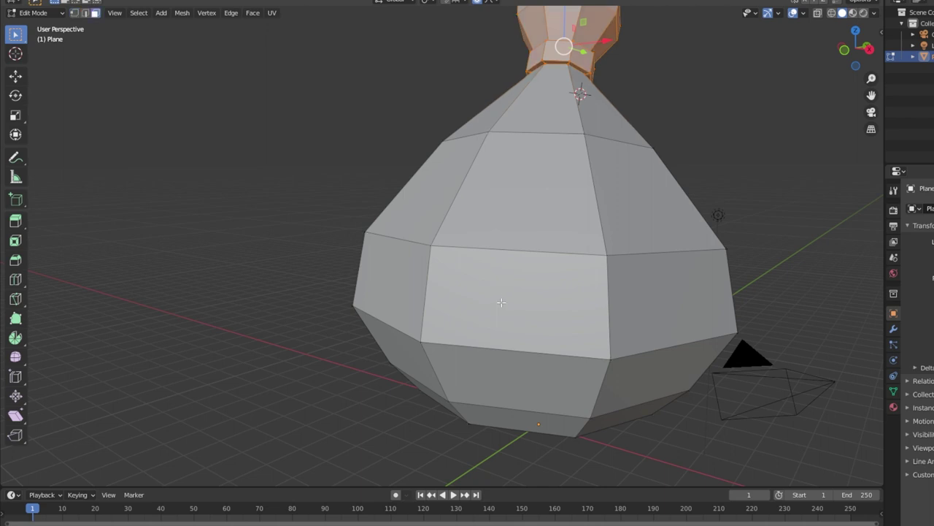
Step: Duplicate a front face in place and scale the copy to about two-thirds size
left_click(501, 301)
mouse_move(502, 301)
middle_mouse_down()
mouse_move(511, 285)
mouse_move(460, 261)
mouse_move(539, 245)
middle_mouse_up()
key("shift+d")
right_click(510, 266)
key("s")
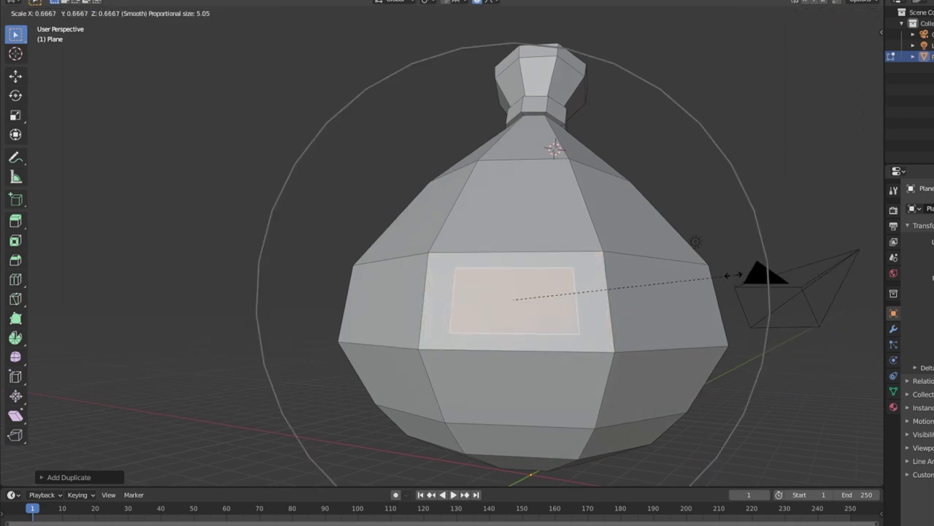
left_click(642, 281)
key("KP_Decimal")
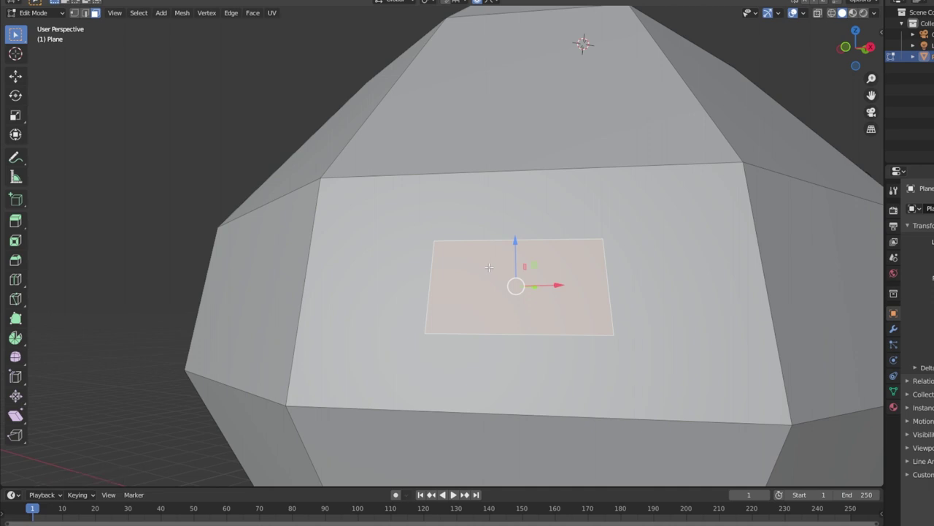
Step: Split the small face into a 2x2 grid with vertical and horizontal loop cuts
key("ctrl+r")
left_click(501, 263)
mouse_move(501, 263)
middle_mouse_down()
mouse_move(480, 265)
mouse_move(507, 254)
middle_mouse_up()
key("ctrl+r")
left_click(487, 259)
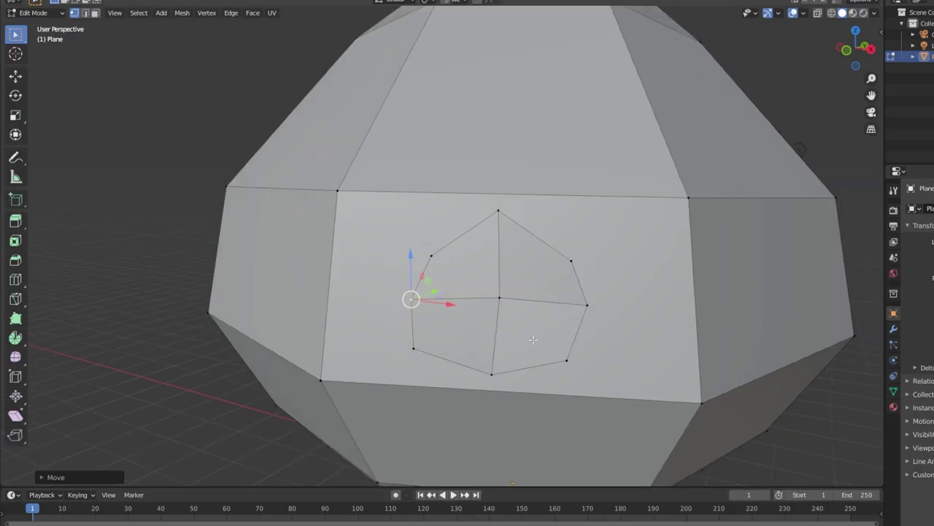
middle_click_drag(534, 340, 519, 247)
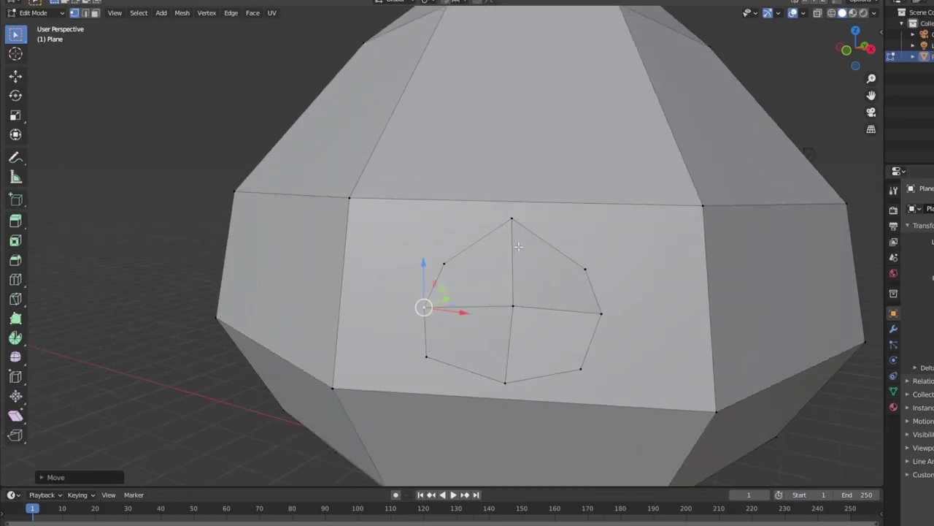
Step: Reposition the grid's top, bottom and centre vertices to shape the circle
left_click(508, 226)
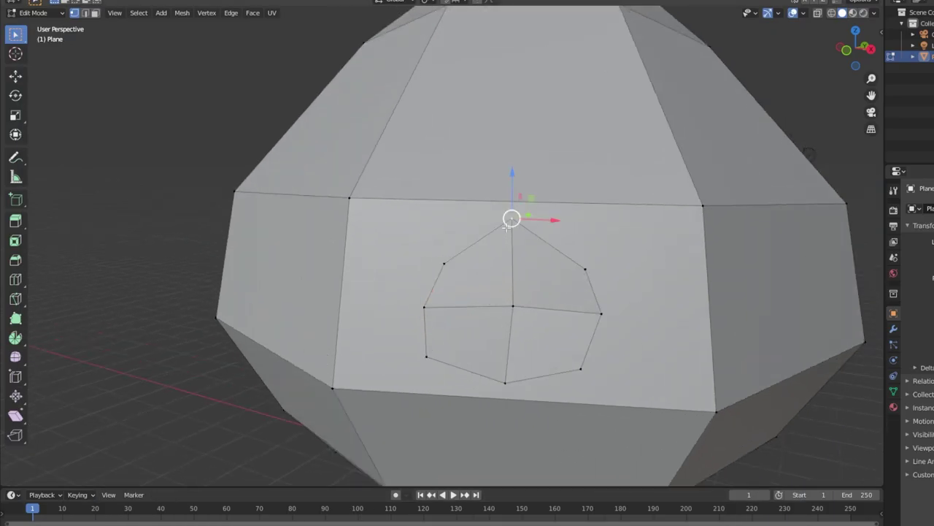
key("g")
left_click(512, 220)
left_click(505, 383)
key("g")
left_click(510, 392)
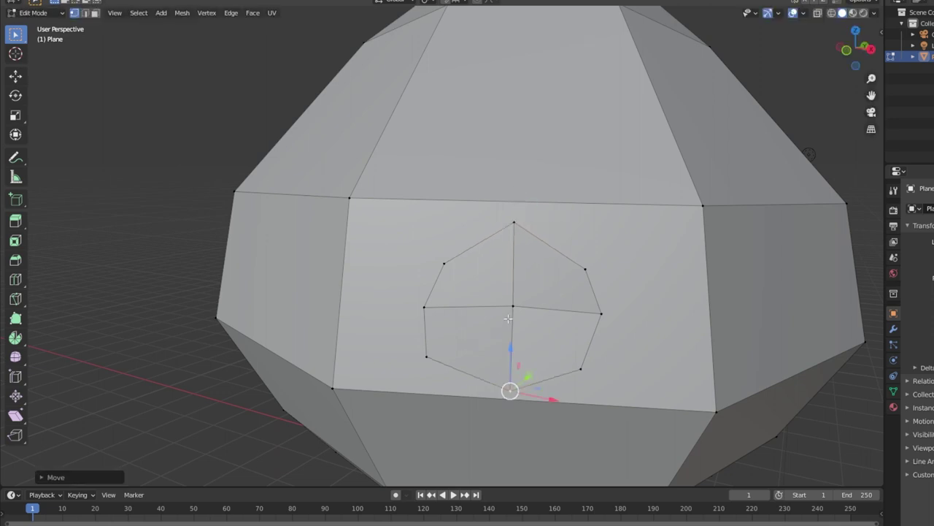
left_click(512, 307)
key("g")
left_click(504, 310)
middle_click_drag(504, 309, 505, 309)
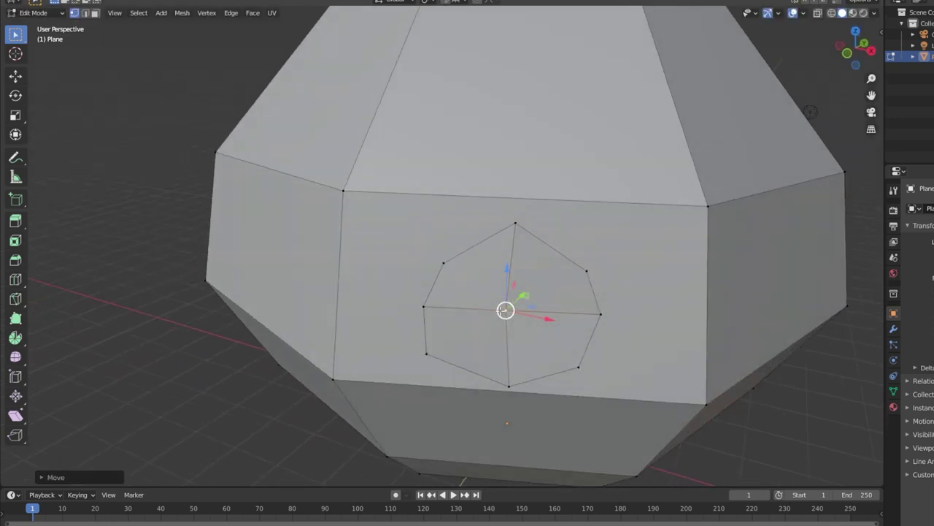
scroll(505, 309, "down", 3)
scroll(505, 310, "up", 3)
Step: Select the four circle quarter faces, copy them in place and scale the copy smaller
key("3")
left_click(518, 314)
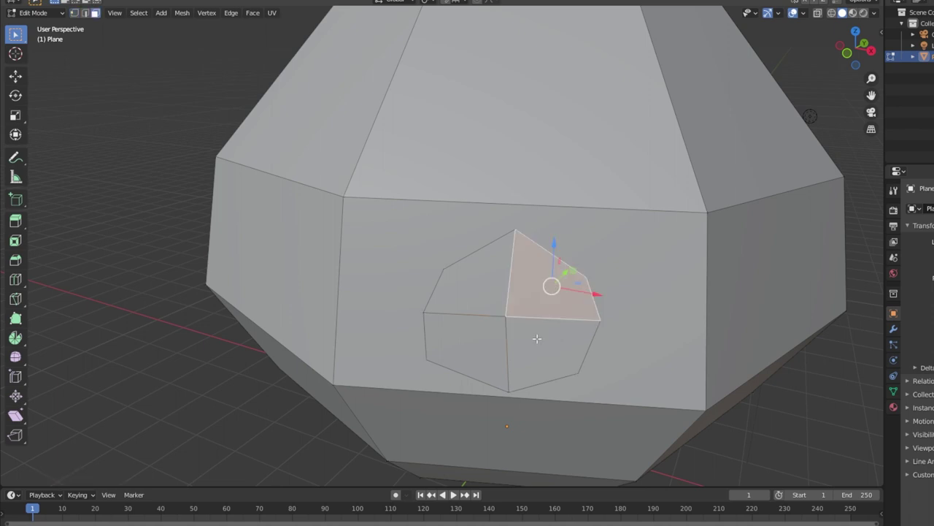
left_click(537, 338, "shift")
left_click(473, 343, "shift")
left_click(497, 300, "shift")
key("g")
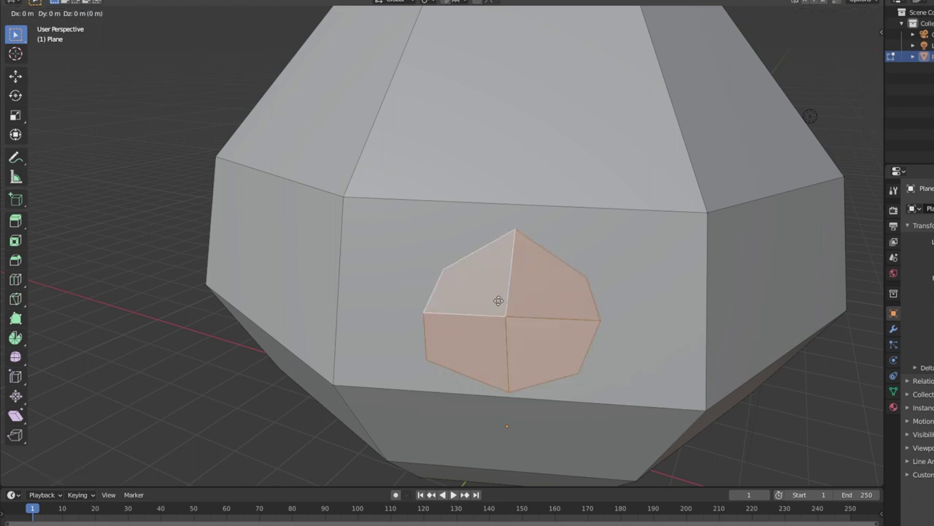
right_click(498, 300)
middle_click_drag(498, 300, 511, 314)
key("s")
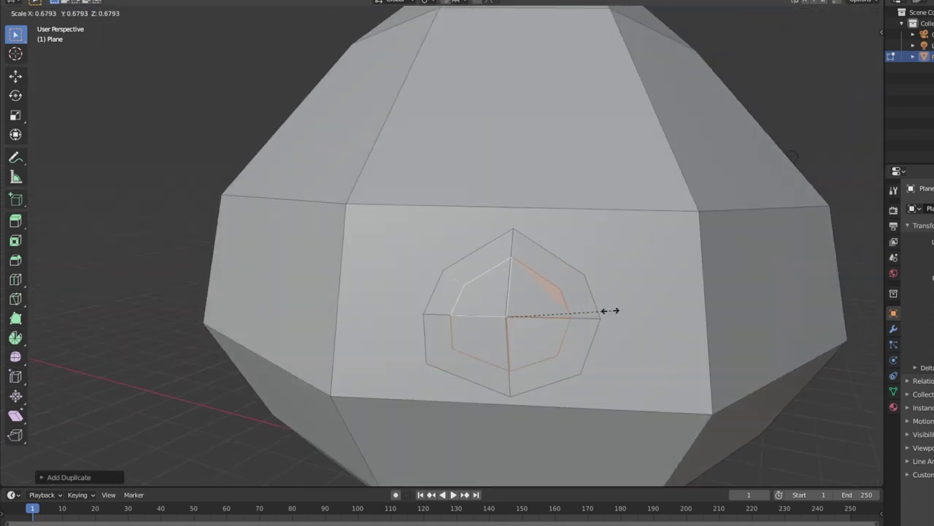
left_click(582, 315)
Step: Move the small pad to the pouch's upper left and rotate it to sit on the surface
key("g")
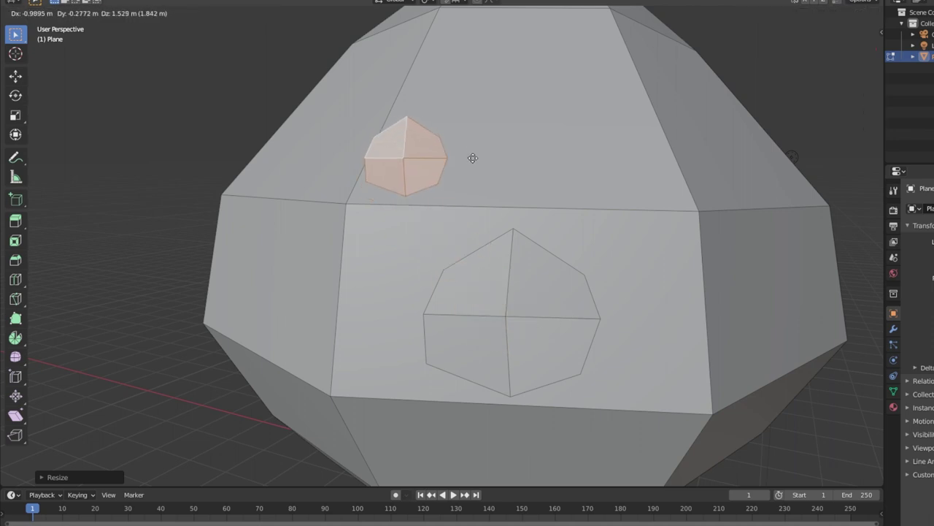
left_click(473, 168)
key("r")
left_click(511, 121)
middle_click_drag(511, 122, 372, 125)
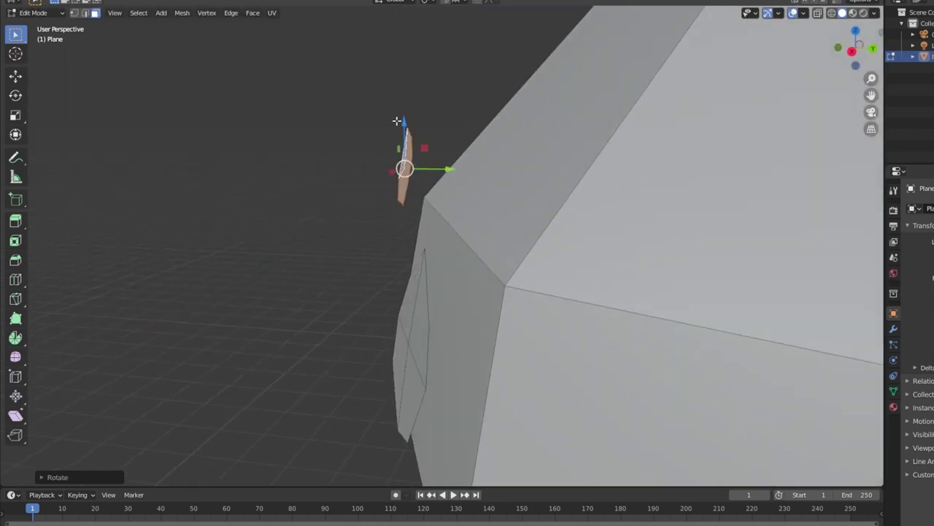
key("r")
left_click(409, 120)
key("h")
middle_click_drag(407, 168, 441, 185)
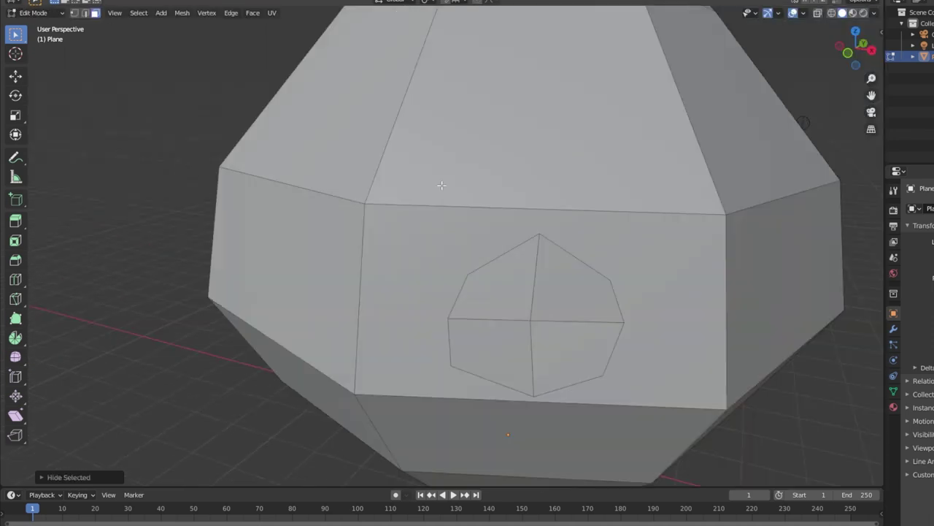
key("alt+h")
key("g")
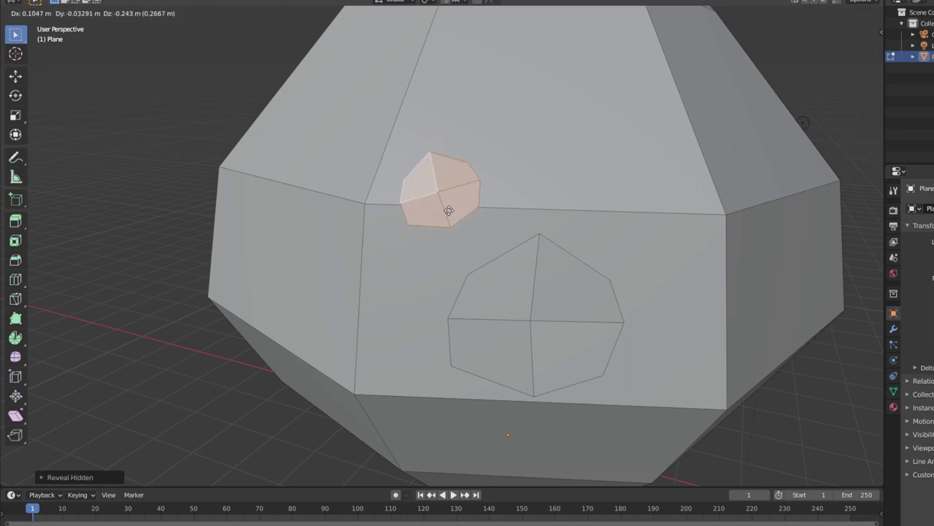
left_click(449, 211)
scroll(453, 210, "down", 3)
scroll(499, 193, "up", 2)
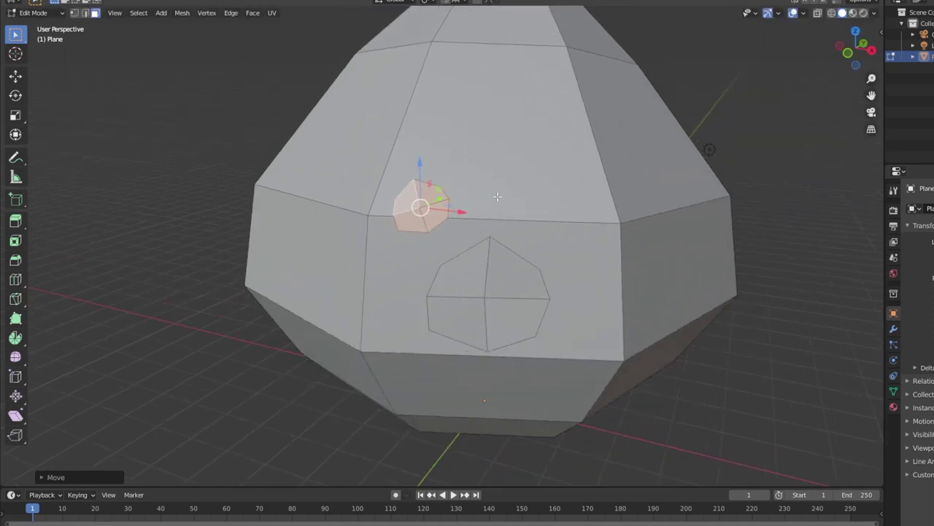
Step: Duplicate the pad to the upper right and rotate it into position
key("shift+d")
left_click(631, 204)
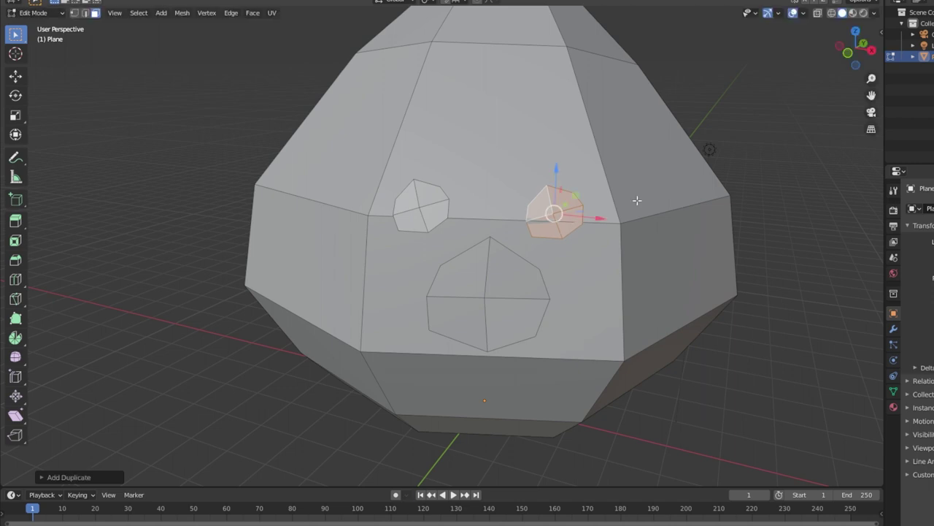
key("r")
left_click(643, 258)
mouse_move(643, 258)
middle_mouse_down()
mouse_move(477, 229)
mouse_move(626, 248)
middle_mouse_up()
key("g")
left_click(513, 230)
Step: Place a third pad at the top centre, rotate it, then select the whole right pad
key("g")
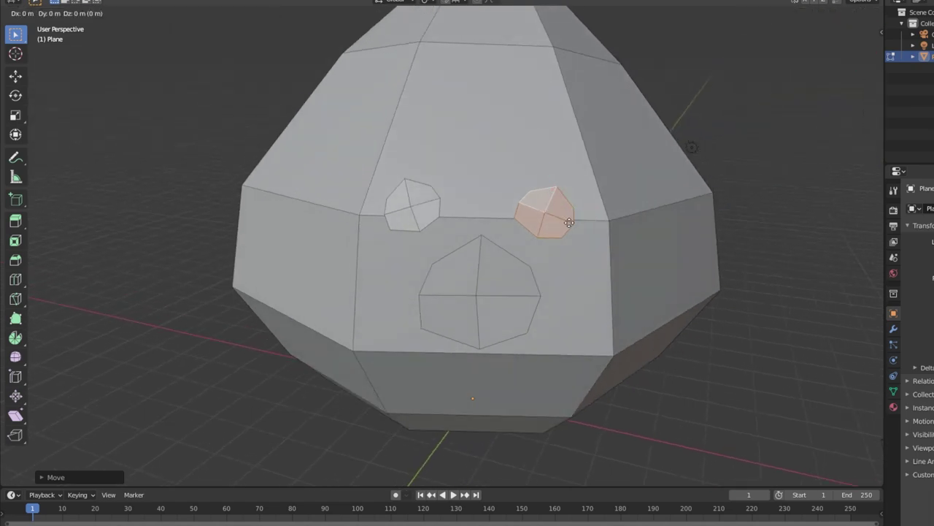
left_click(504, 188)
key("r")
left_click(583, 149)
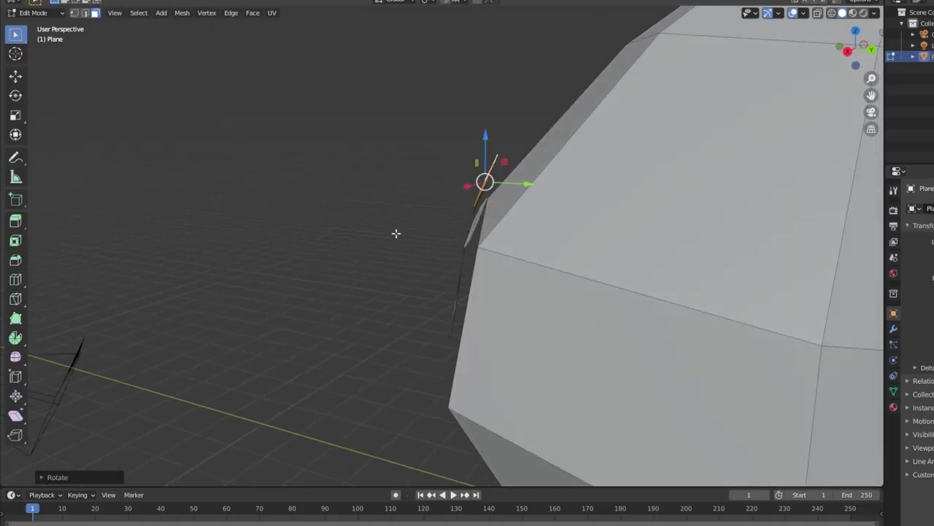
scroll(396, 233, "down", 5)
middle_click_drag(396, 233, 562, 214)
left_click(561, 213, "shift")
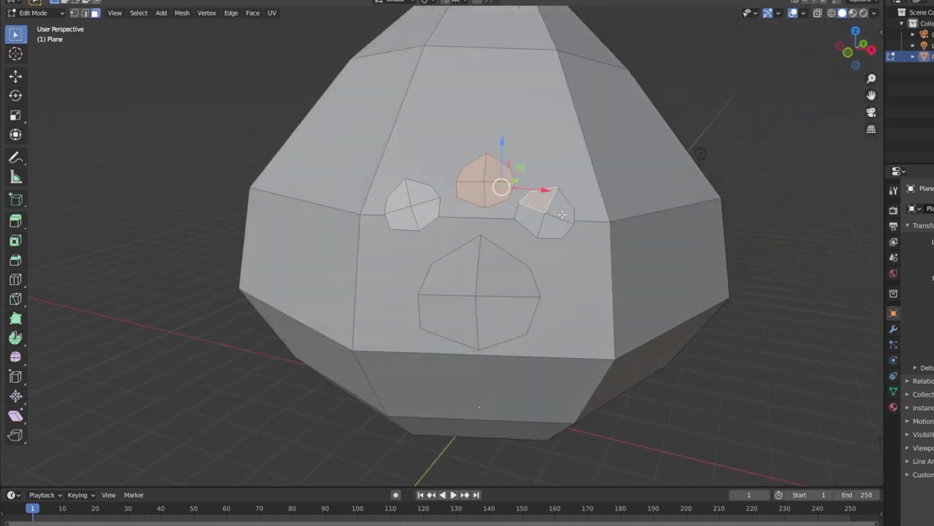
key("l")
key("l")
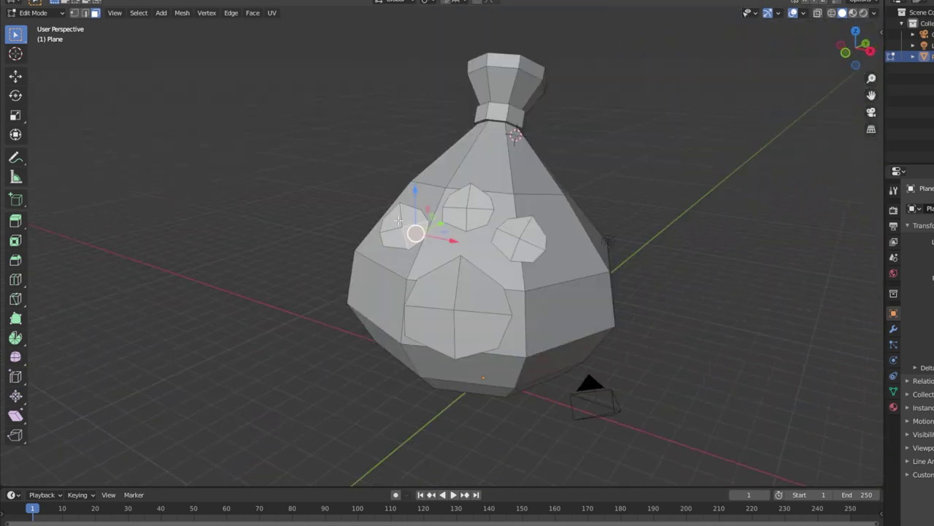
scroll(398, 221, "up", 4)
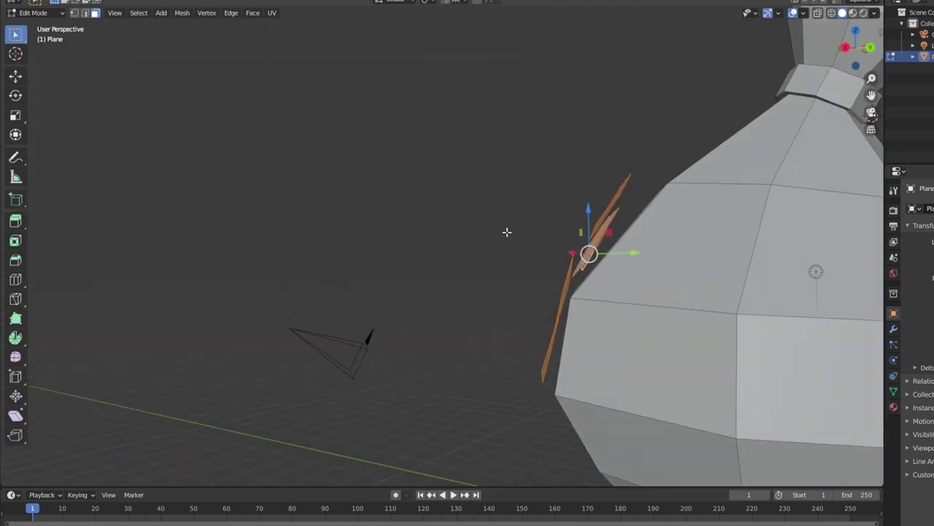
Step: Extrude the selected pads outward, scale the extruded tops and grow the selection
key("e")
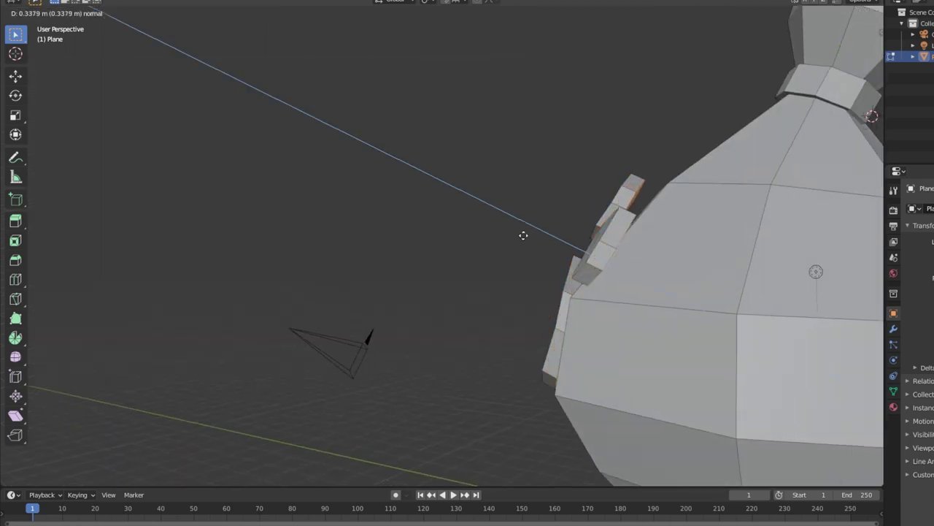
left_click(523, 236)
mouse_move(524, 236)
middle_mouse_down()
mouse_move(557, 249)
mouse_move(647, 129)
mouse_move(746, 244)
middle_mouse_up()
key("s")
left_click(549, 252)
key("ctrl+KP_Add")
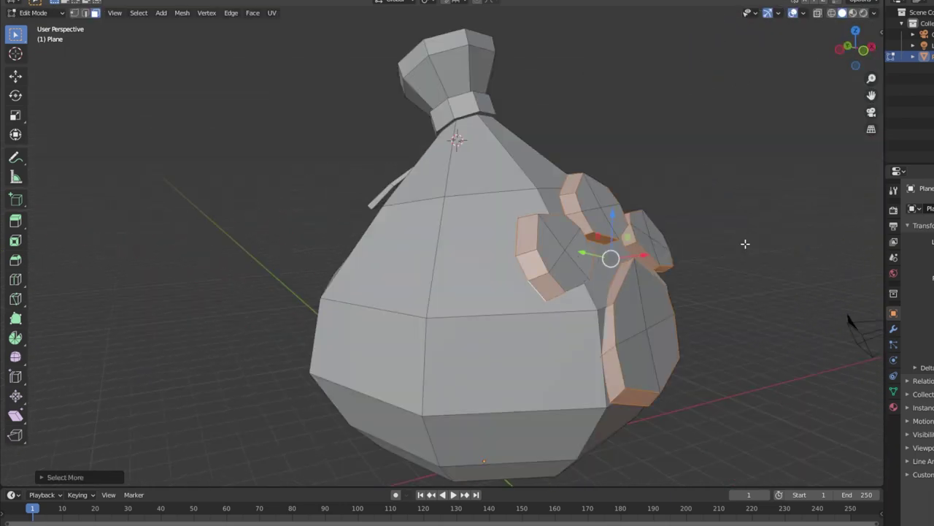
Step: Enable Backface Culling in the viewport shading options
left_click(874, 13)
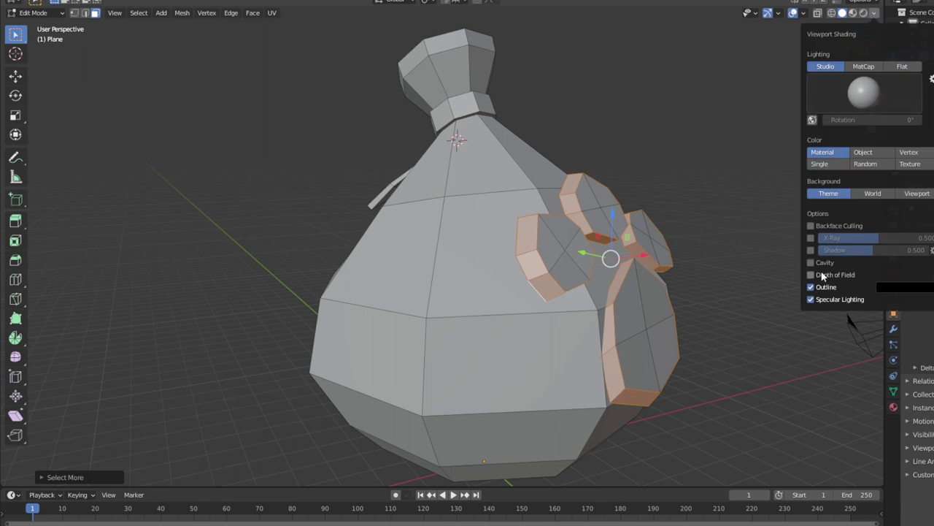
left_click(810, 226)
mouse_move(552, 240)
middle_mouse_down()
mouse_move(534, 192)
mouse_move(626, 209)
mouse_move(667, 246)
mouse_move(609, 272)
mouse_move(845, 324)
mouse_move(713, 211)
mouse_move(863, 338)
mouse_move(574, 254)
mouse_move(402, 240)
mouse_move(423, 253)
mouse_move(550, 260)
mouse_move(843, 18)
middle_mouse_up()
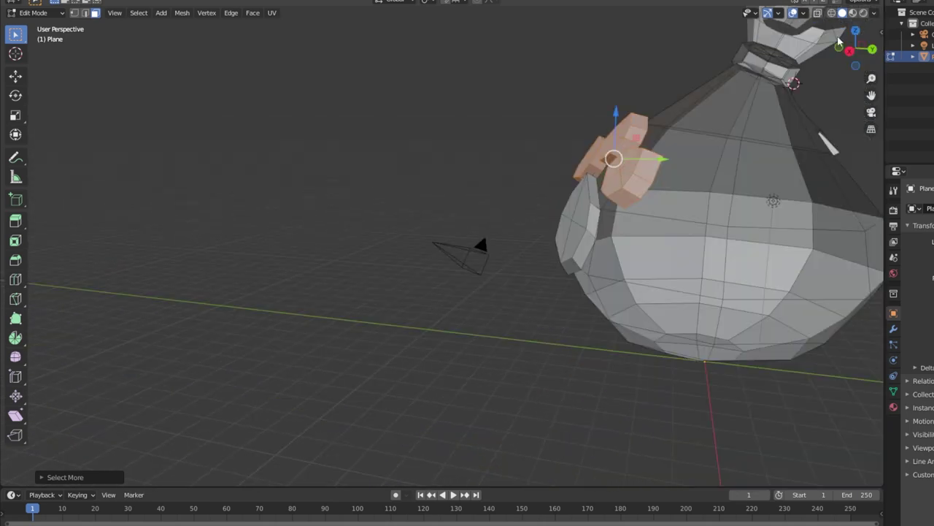
left_click(874, 13)
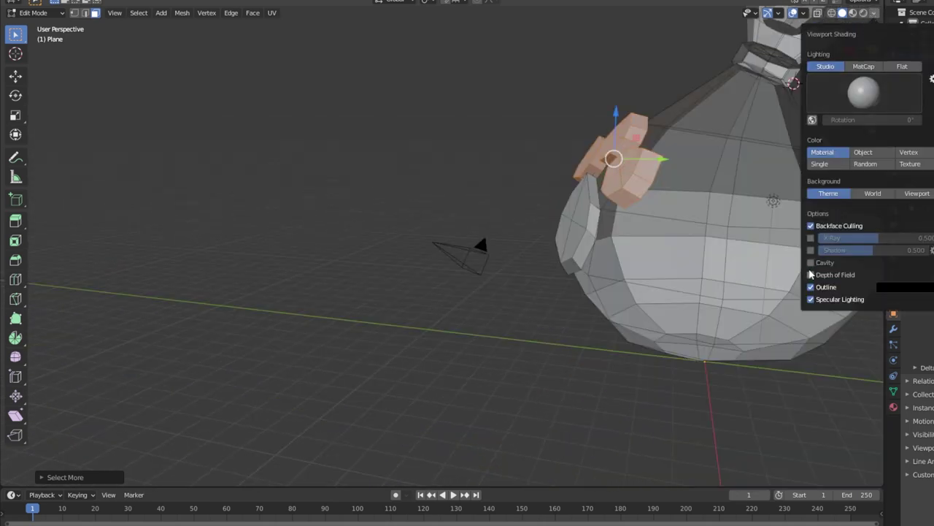
Step: Rotate the extruded pads, then select and rotate one small pad individually
key("r")
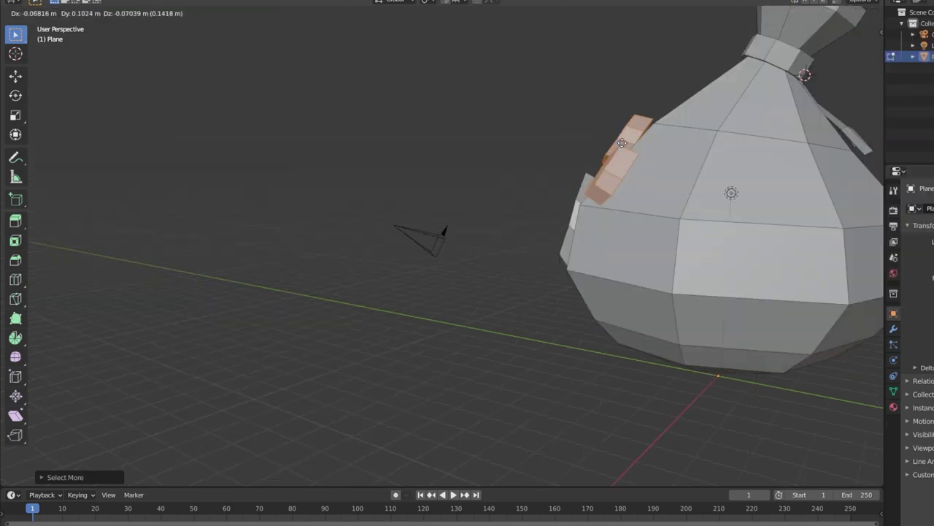
left_click(613, 146)
mouse_move(613, 146)
middle_mouse_down()
mouse_move(726, 98)
mouse_move(856, 87)
mouse_move(800, 98)
mouse_move(722, 83)
middle_mouse_up()
left_click(719, 137)
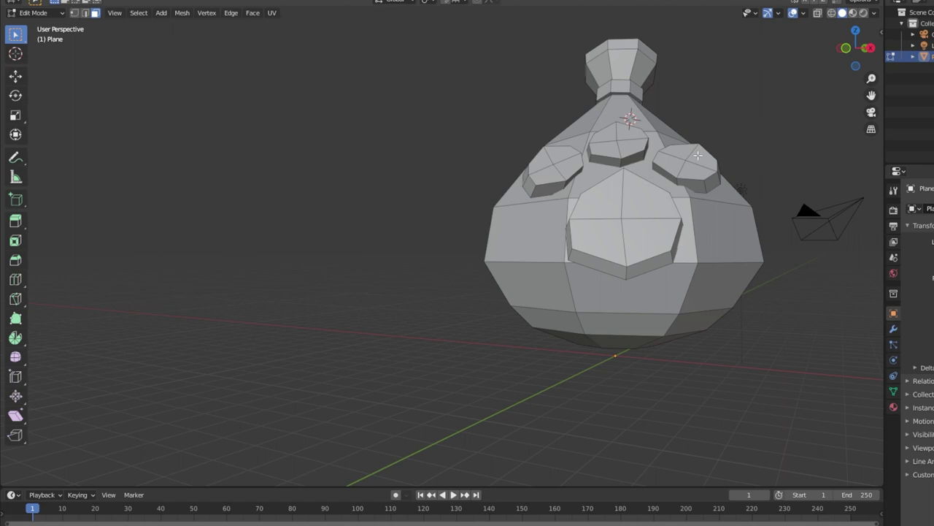
left_click(697, 155)
key("ctrl+KP_Add")
middle_click_drag(687, 168, 722, 117)
key("r")
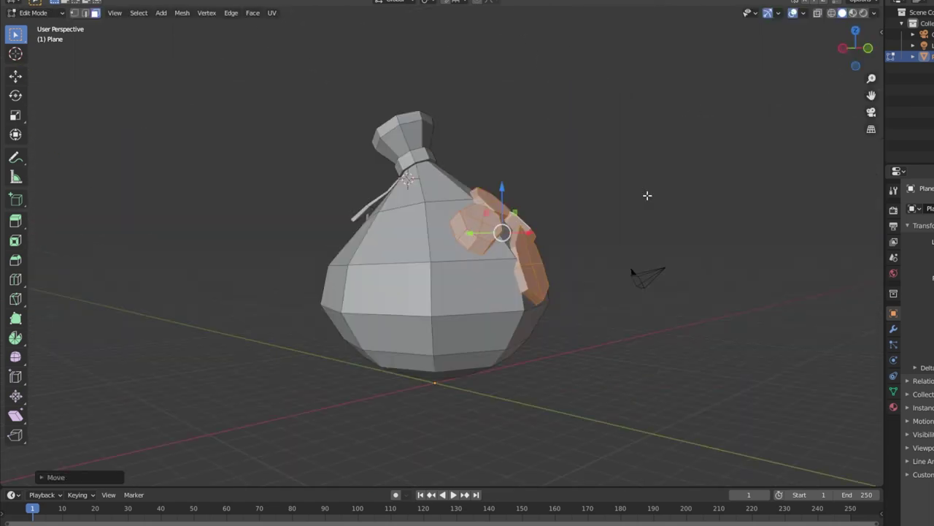
mouse_move(647, 194)
middle_mouse_down()
mouse_move(625, 167)
mouse_move(659, 152)
mouse_move(577, 197)
mouse_move(591, 181)
mouse_move(562, 167)
middle_mouse_up()
left_click(611, 211)
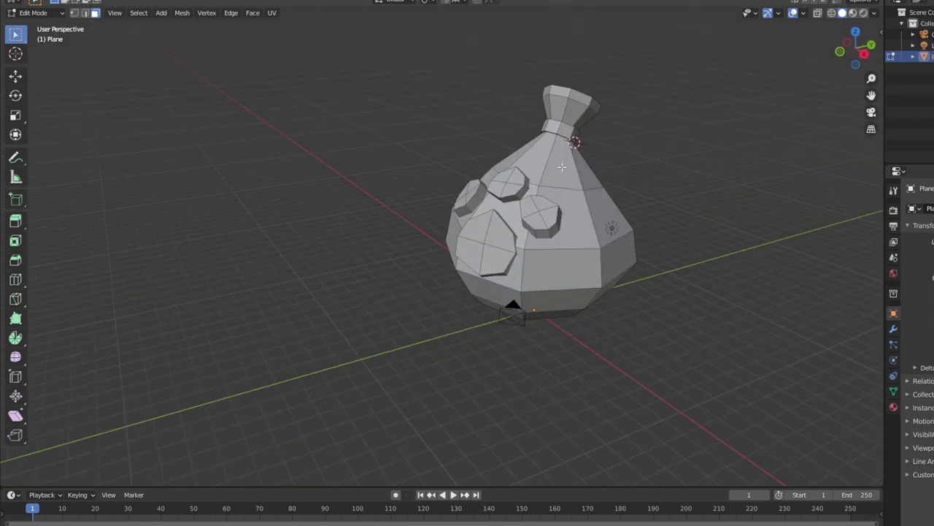
Step: Select the pouch body and toggle Backface Culling to check its normals
key("l")
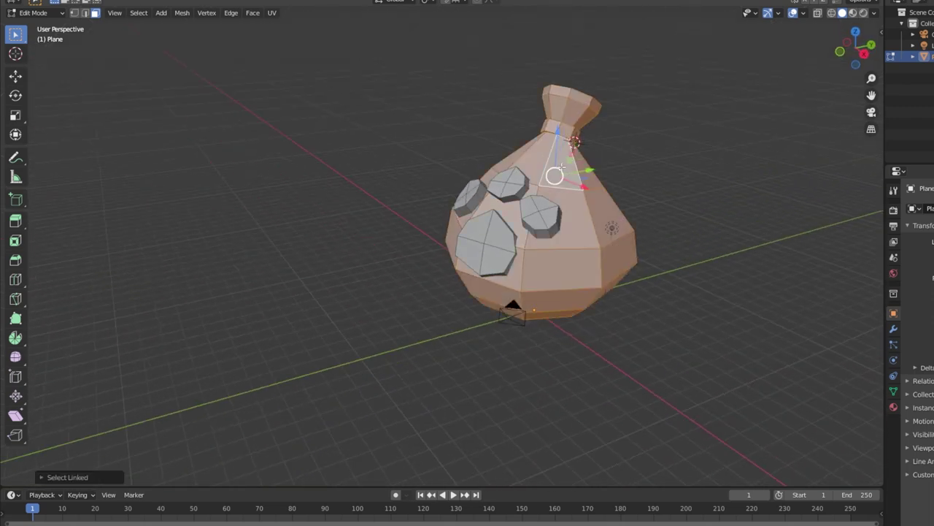
left_click(875, 13)
left_click(810, 262)
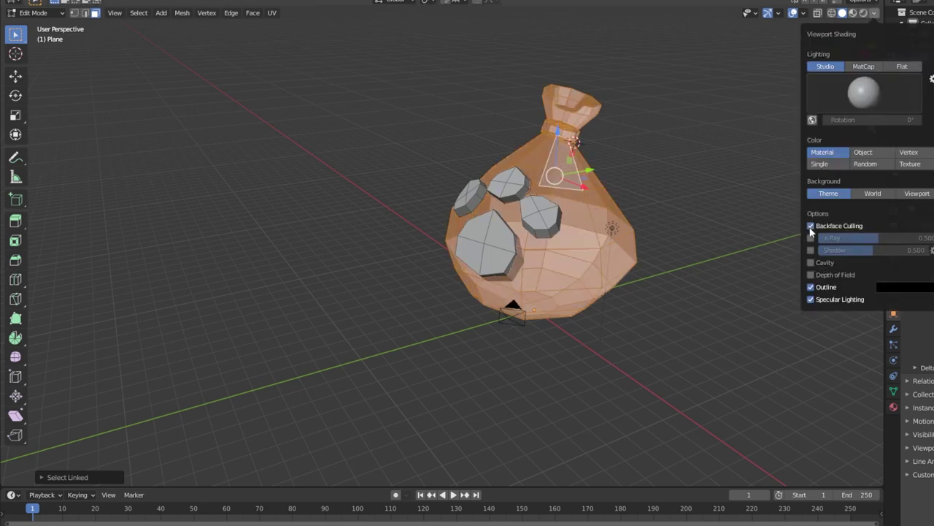
middle_click_drag(667, 196, 596, 187)
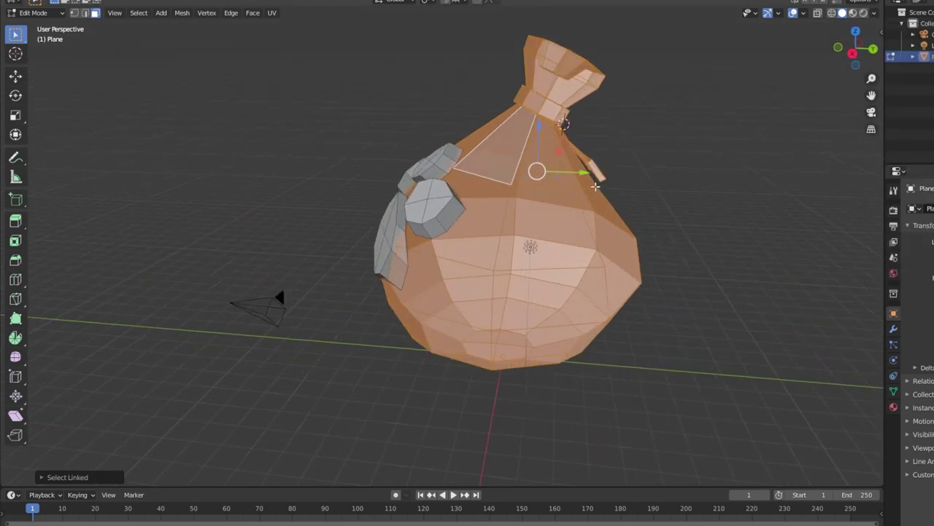
Step: Flip the pouch body's normals so they point outward, then reselect a body face
right_click(536, 197)
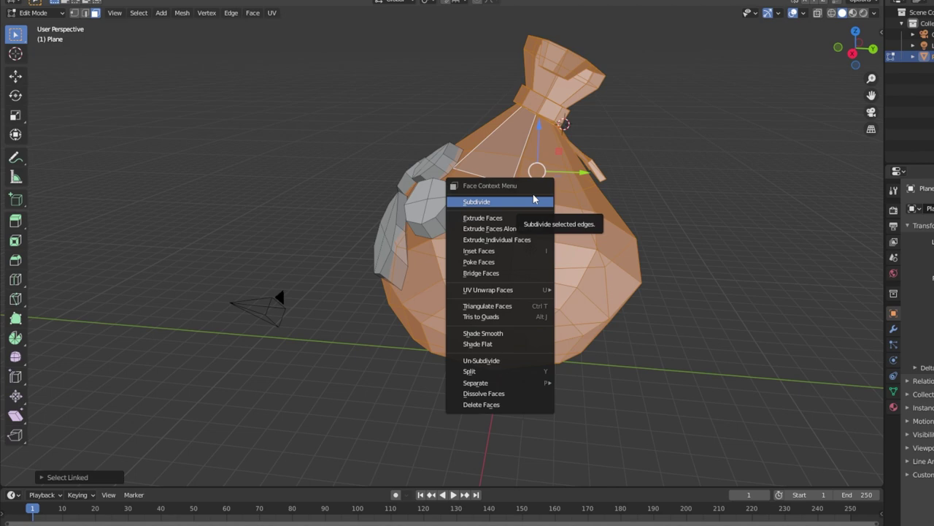
key("alt+n")
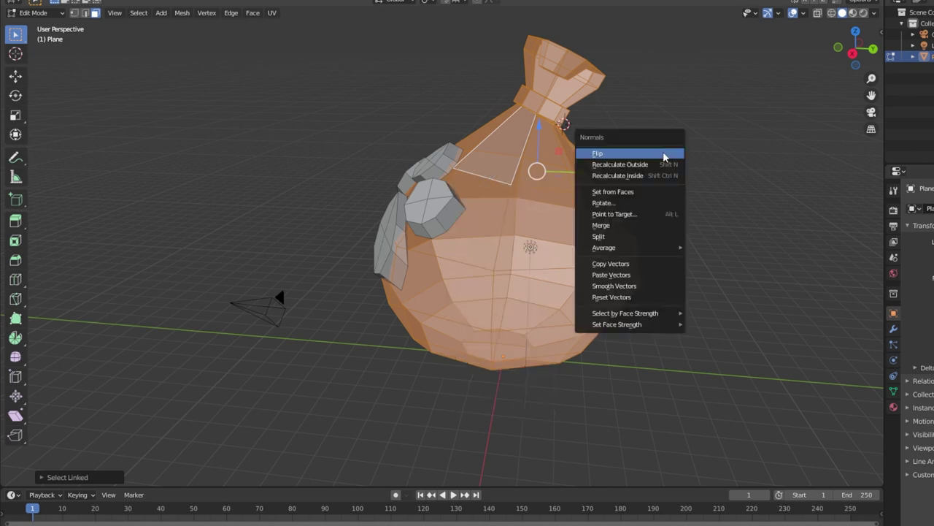
left_click(620, 157)
mouse_move(620, 157)
middle_mouse_down()
mouse_move(371, 212)
mouse_move(720, 141)
mouse_move(638, 143)
mouse_move(683, 173)
mouse_move(498, 177)
mouse_move(653, 182)
mouse_move(597, 160)
mouse_move(621, 160)
middle_mouse_up()
scroll(636, 144, "down", 2)
left_click(637, 144)
scroll(649, 178, "down", 2)
scroll(672, 136, "up", 3)
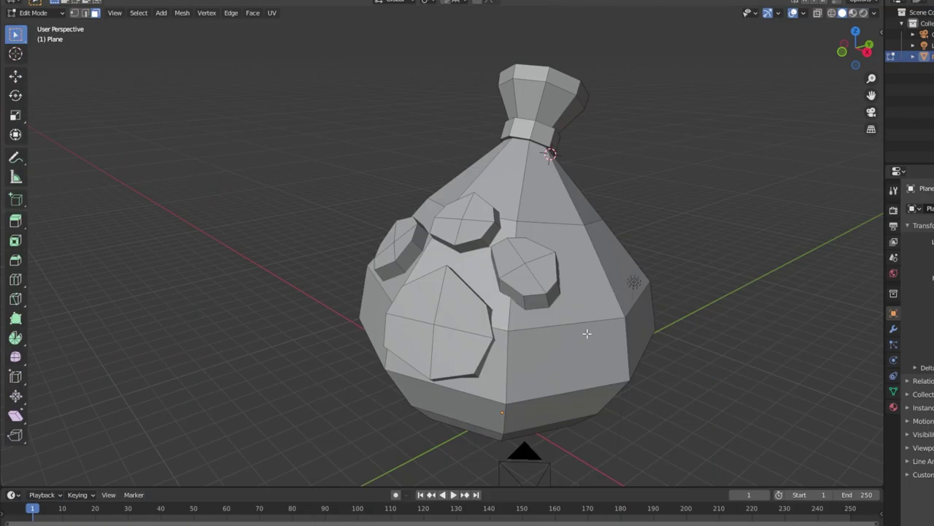
left_click(586, 333)
Step: Create a new dark material in an empty slot and assign it to the paw pads
key("ctrl+l")
middle_click_drag(587, 333, 511, 328)
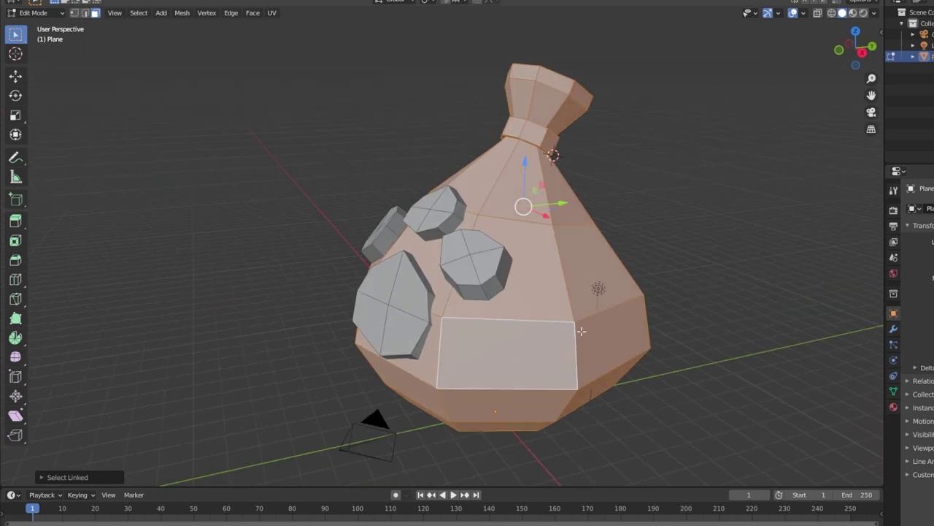
left_click(893, 409)
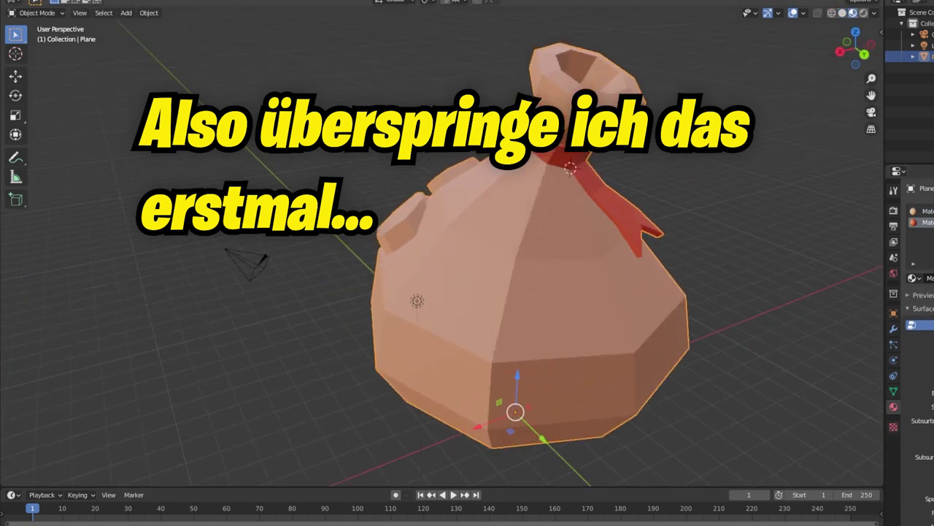
key("Tab")
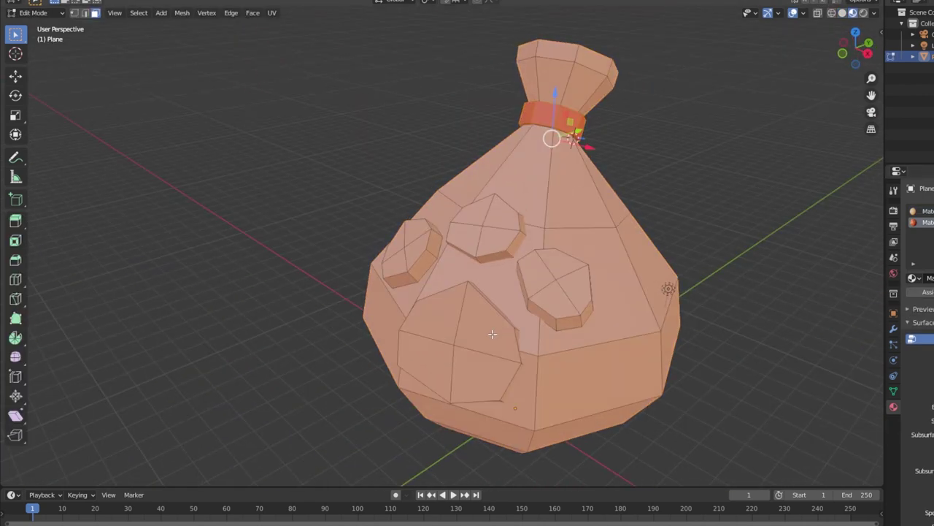
key("l")
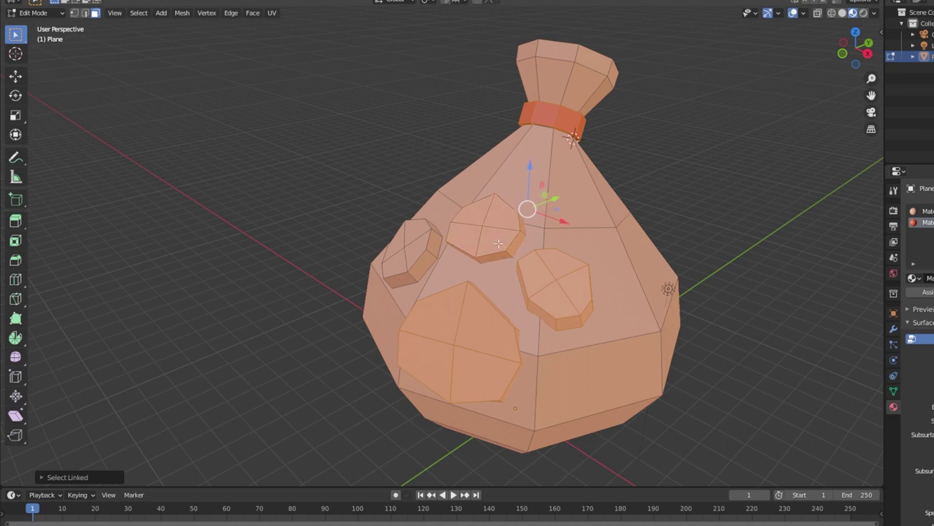
middle_click_drag(432, 246, 474, 248)
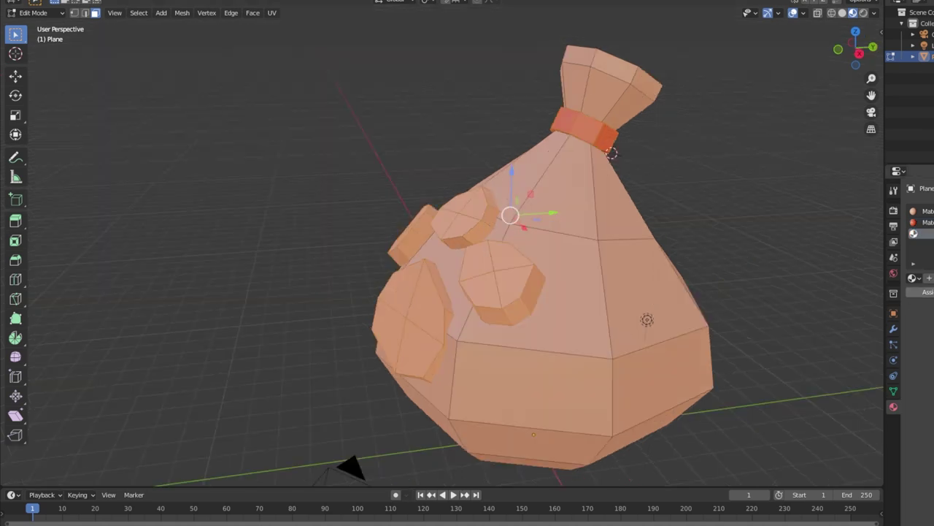
left_click(928, 277)
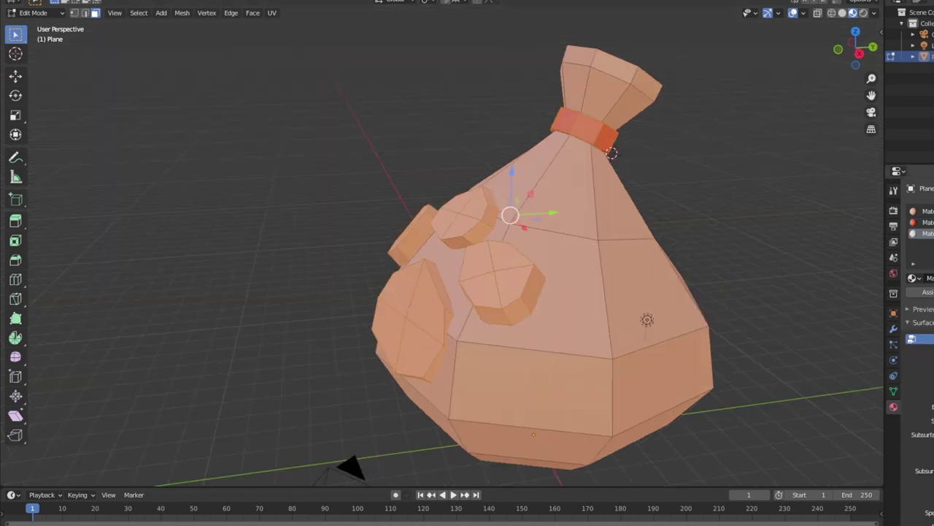
scroll(738, 204, "up", 2)
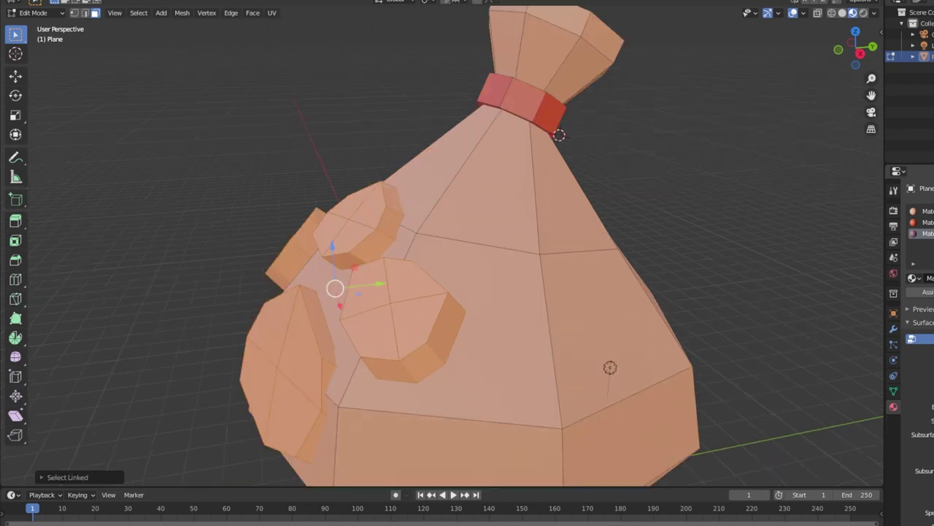
left_click(924, 292)
key("Tab")
scroll(608, 259, "down", 5)
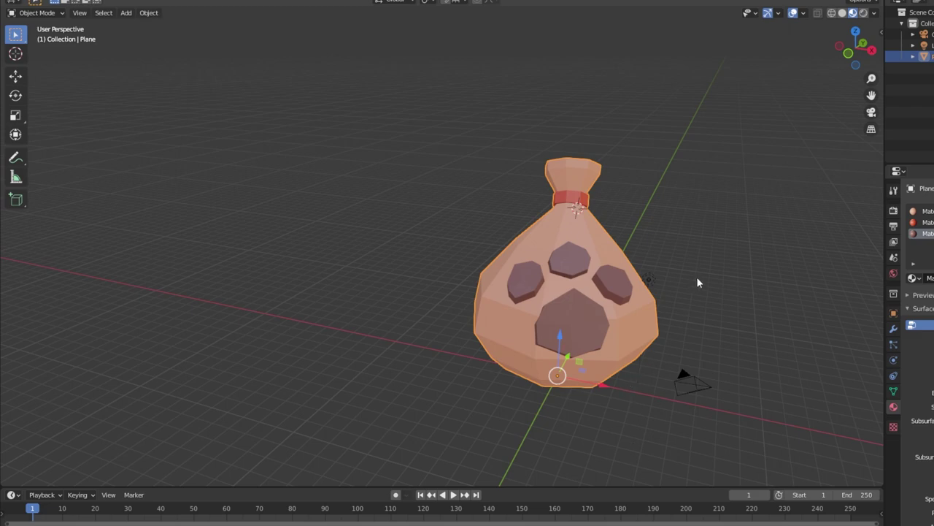
Step: Try smooth shading on the pouch, then switch it back to flat shading
middle_click_drag(697, 283, 635, 283)
right_click(614, 292)
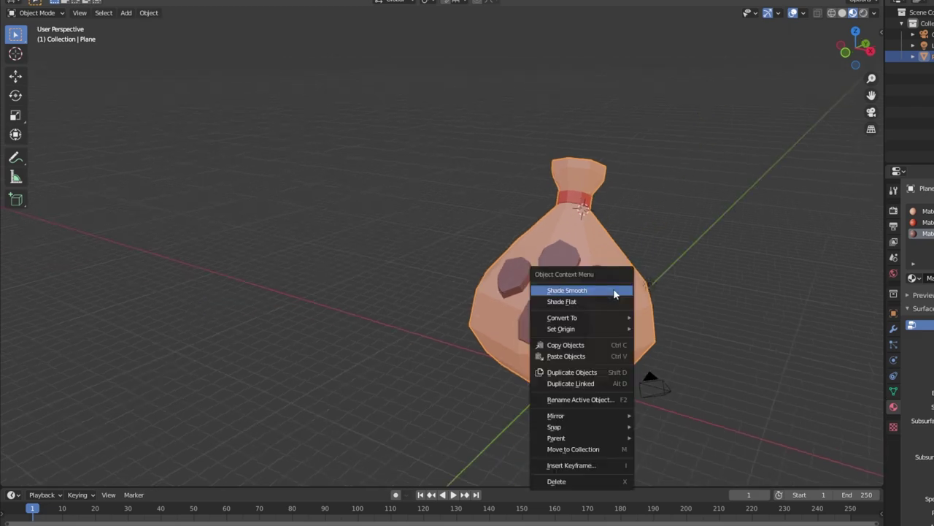
left_click(612, 291)
mouse_move(681, 290)
middle_mouse_down()
mouse_move(675, 284)
mouse_move(764, 267)
mouse_move(740, 259)
mouse_move(623, 294)
mouse_move(534, 303)
mouse_move(755, 289)
mouse_move(818, 254)
mouse_move(760, 254)
mouse_move(723, 271)
mouse_move(742, 298)
mouse_move(849, 289)
mouse_move(830, 265)
mouse_move(616, 278)
mouse_move(693, 288)
mouse_move(732, 314)
mouse_move(660, 314)
mouse_move(589, 287)
mouse_move(649, 273)
mouse_move(603, 283)
mouse_move(526, 279)
mouse_move(608, 297)
mouse_move(608, 308)
middle_mouse_up()
right_click(559, 283)
left_click(549, 280)
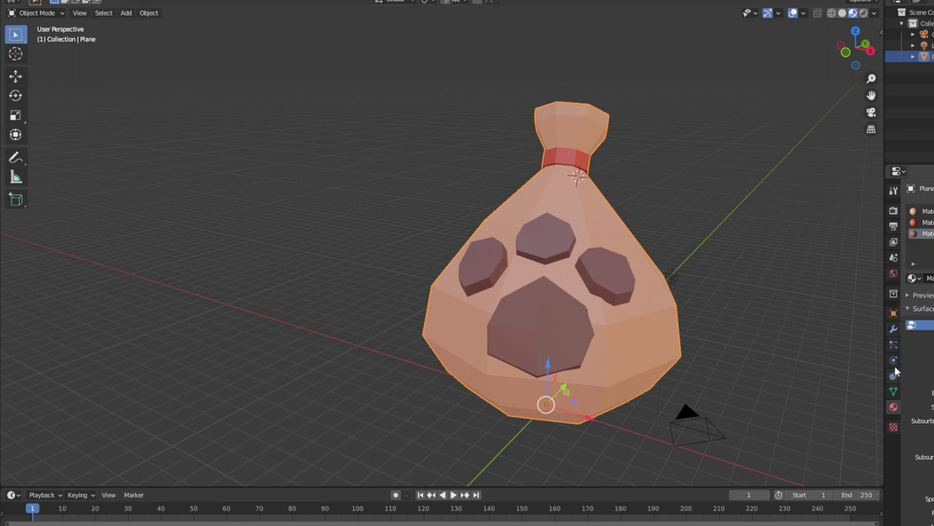
Step: Add a Bevel modifier to the pouch and enter Edit Mode on its mesh
left_click(893, 328)
left_click(921, 208)
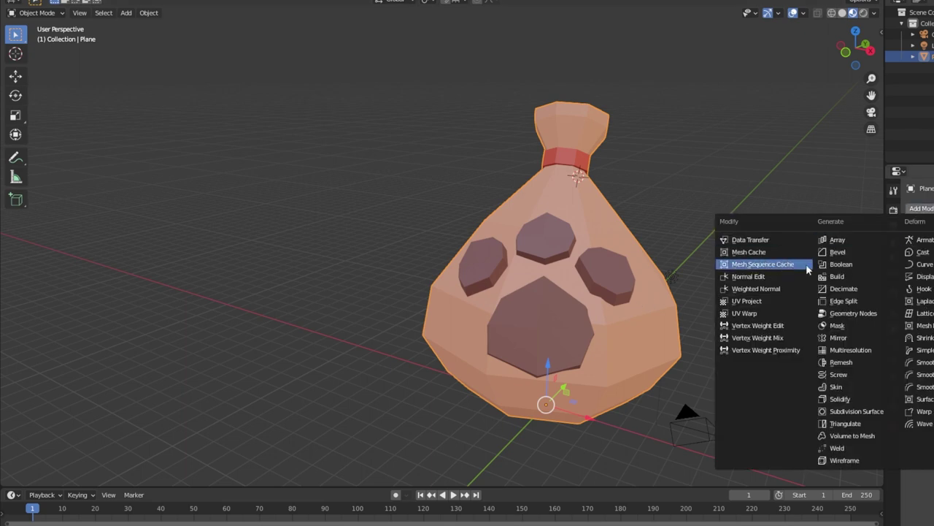
left_click(837, 252)
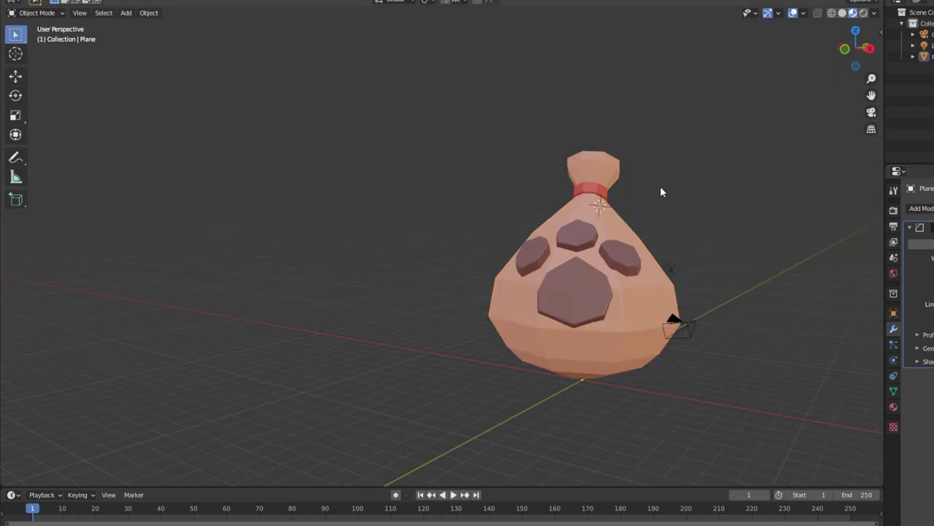
mouse_move(671, 192)
middle_mouse_down()
mouse_move(682, 211)
mouse_move(573, 286)
middle_mouse_up()
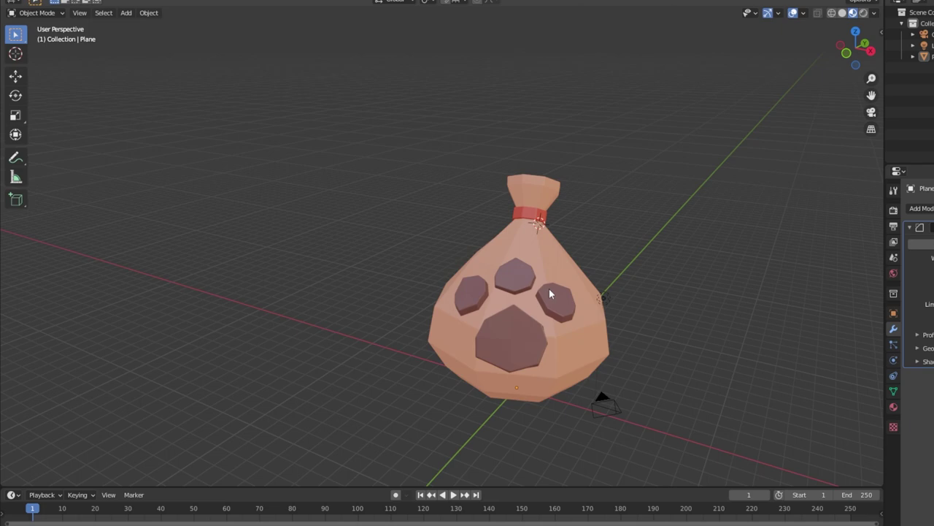
left_click(525, 281)
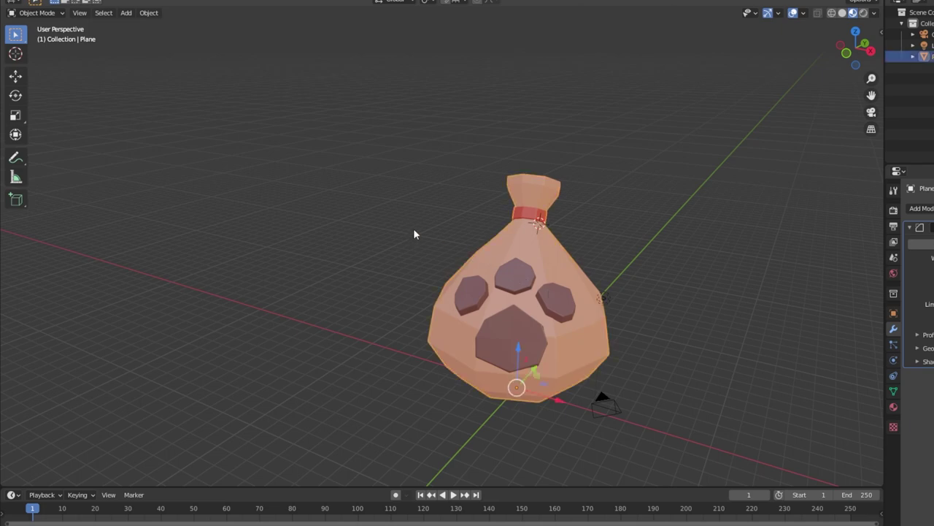
key("Tab")
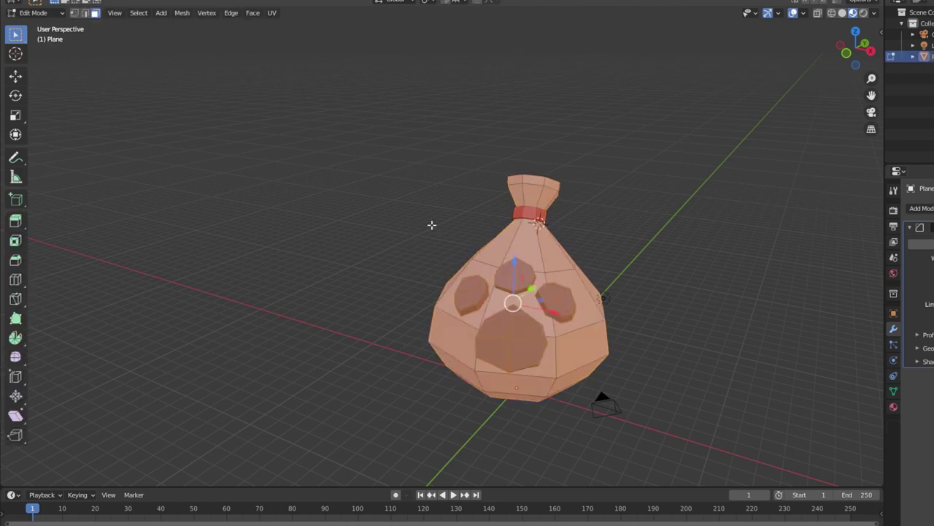
Step: Select all of the pouch geometry and enable the viewport Statistics overlay
key("a")
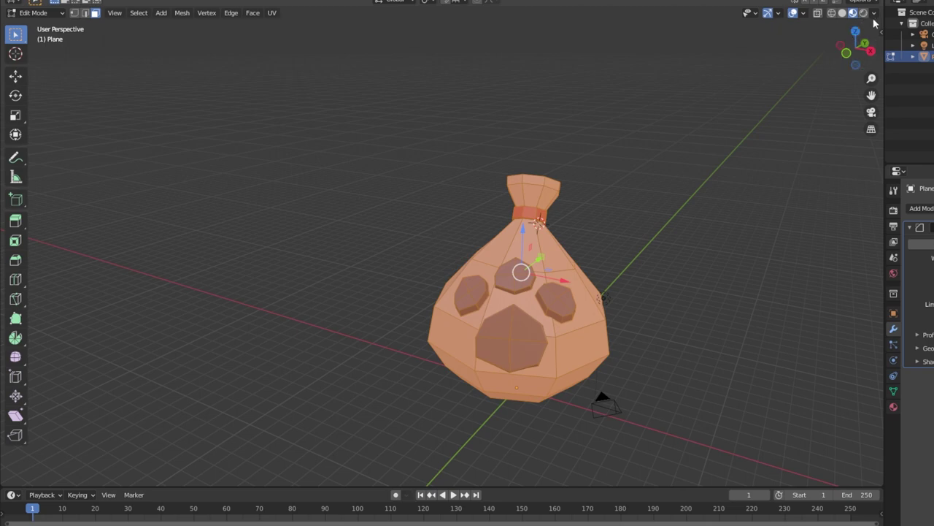
left_click(875, 13)
left_click(804, 14)
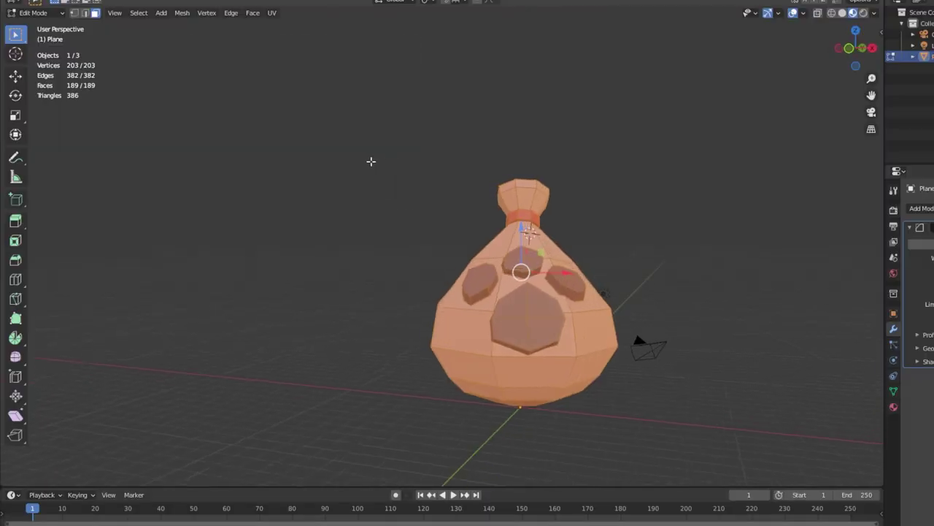
mouse_move(372, 160)
middle_mouse_down()
mouse_move(246, 151)
mouse_move(386, 188)
mouse_move(352, 182)
mouse_move(308, 195)
middle_mouse_up()
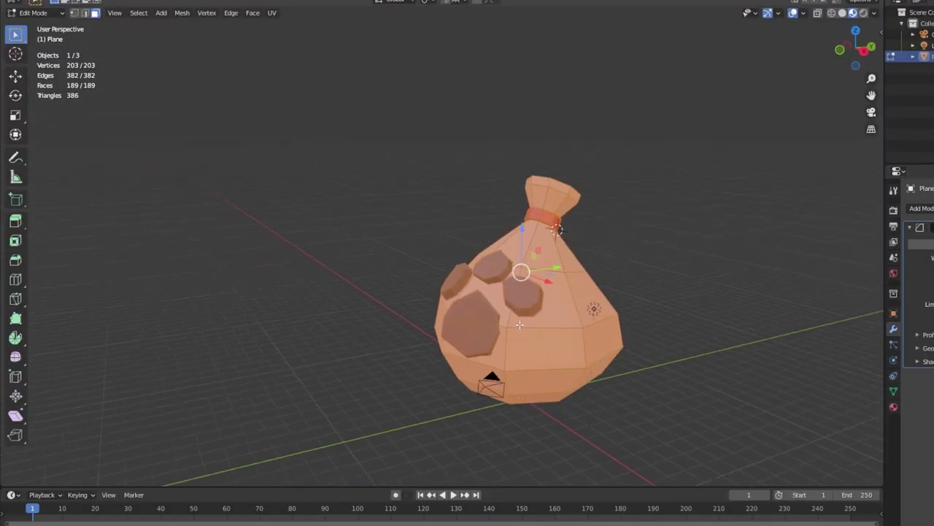
Step: Back in Object Mode, apply Shade Smooth to the bevelled pouch and inspect its opening
key("Tab")
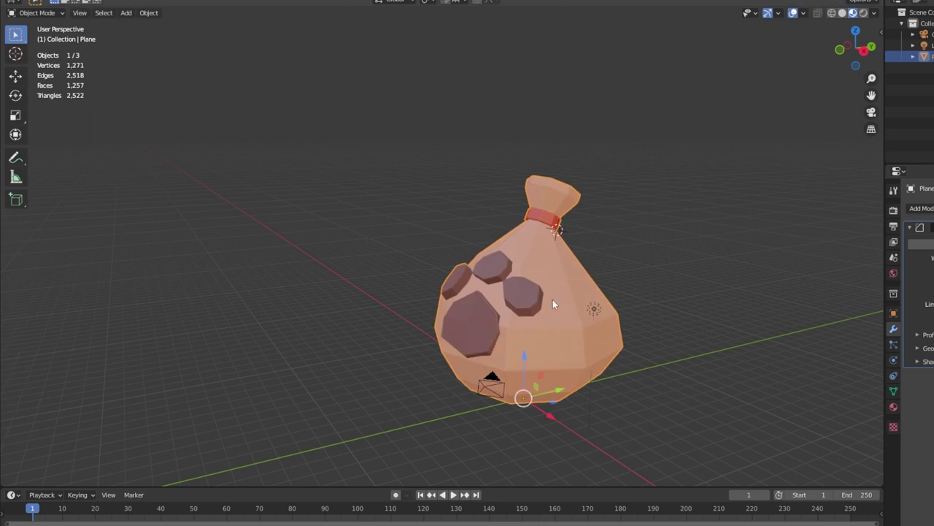
right_click(552, 300)
left_click(521, 288)
mouse_move(521, 287)
middle_mouse_down()
mouse_move(549, 303)
mouse_move(564, 292)
mouse_move(544, 286)
mouse_move(491, 308)
mouse_move(622, 303)
mouse_move(623, 328)
mouse_move(332, 341)
mouse_move(437, 312)
mouse_move(380, 332)
middle_mouse_up()
scroll(576, 229, "up", 4)
mouse_move(576, 228)
middle_mouse_down()
mouse_move(504, 268)
mouse_move(468, 306)
mouse_move(500, 297)
middle_mouse_up()
Step: Assign the dark pad material to the inner face inside the neck opening
key("Tab")
left_click(501, 296)
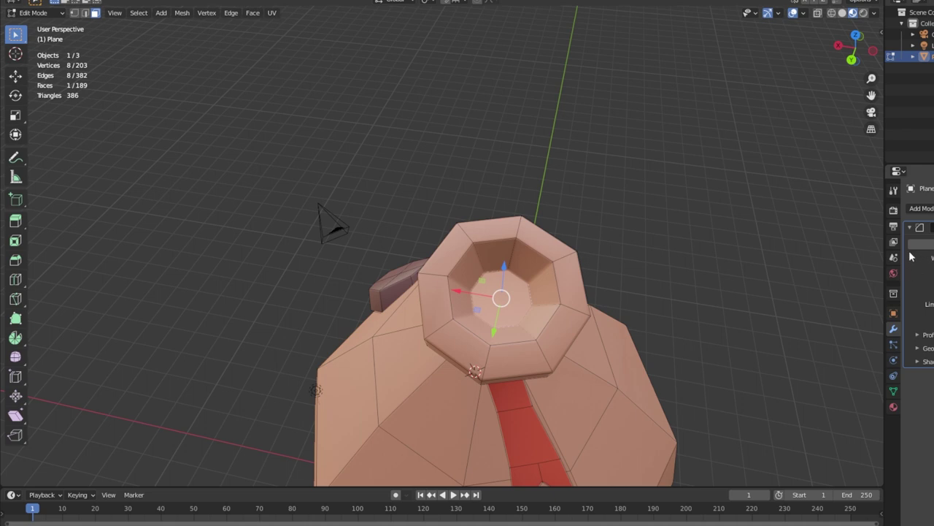
left_click(894, 407)
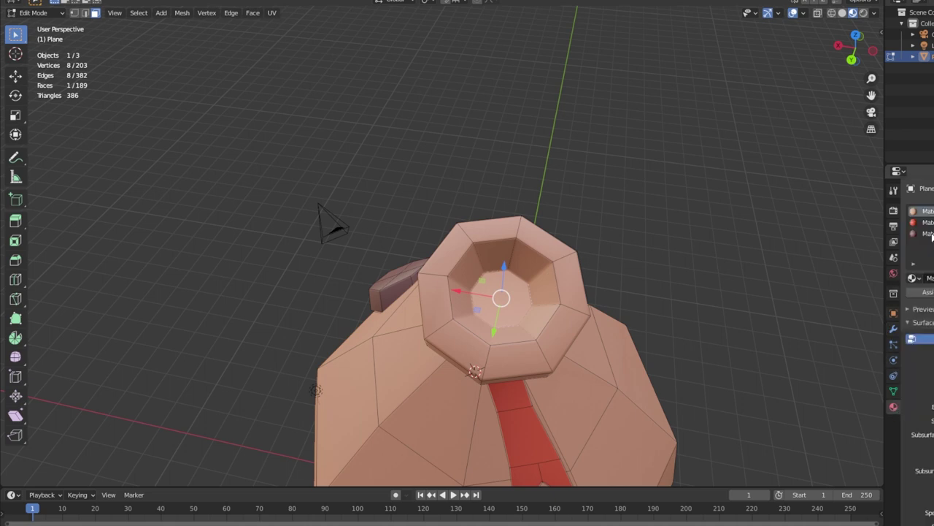
left_click(927, 292)
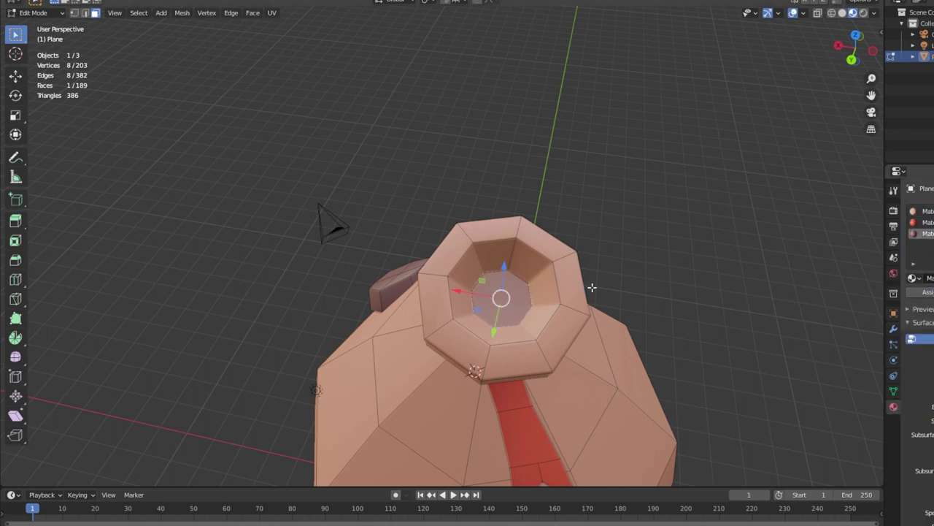
key("Tab")
Step: Orbit around the pouch to check the result, then deselect everything
scroll(612, 241, "down", 3)
mouse_move(612, 241)
middle_mouse_down()
mouse_move(664, 238)
mouse_move(655, 205)
middle_mouse_up()
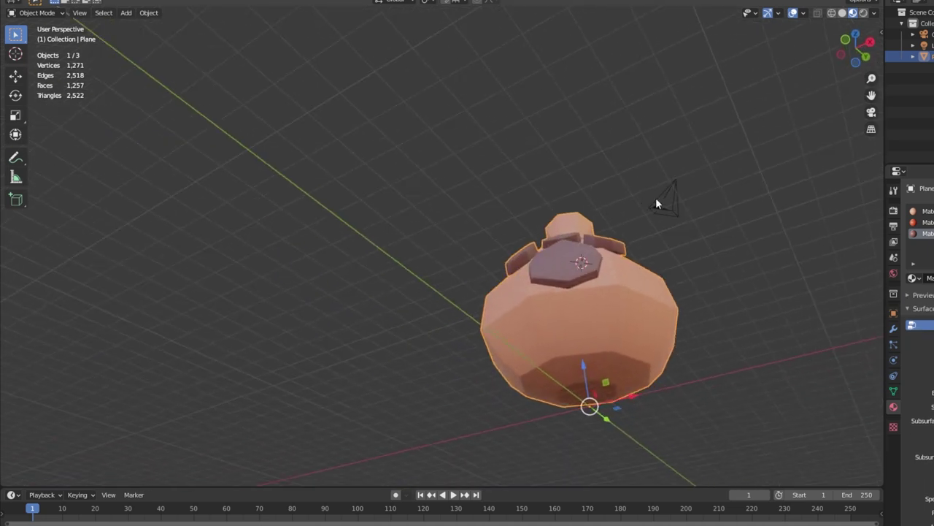
mouse_move(570, 357)
middle_mouse_down()
mouse_move(532, 233)
mouse_move(463, 277)
mouse_move(603, 241)
mouse_move(556, 321)
mouse_move(708, 274)
mouse_move(523, 292)
mouse_move(474, 319)
mouse_move(531, 315)
mouse_move(709, 249)
mouse_move(632, 305)
mouse_move(672, 300)
mouse_move(624, 314)
middle_mouse_up()
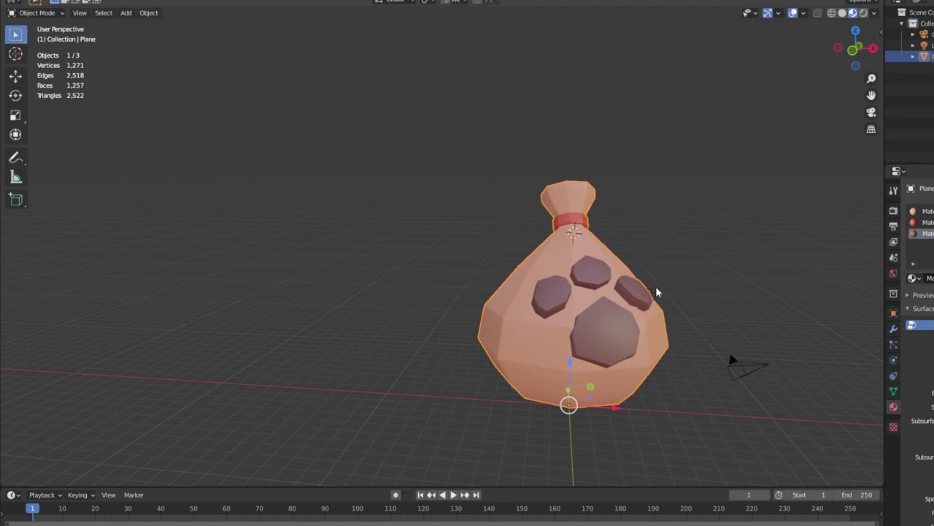
mouse_move(656, 292)
middle_mouse_down()
mouse_move(653, 269)
mouse_move(547, 269)
mouse_move(560, 296)
mouse_move(559, 273)
mouse_move(590, 296)
mouse_move(525, 277)
mouse_move(604, 289)
middle_mouse_up()
scroll(525, 278, "down", 3)
left_click(633, 279)
scroll(583, 356, "up", 3)
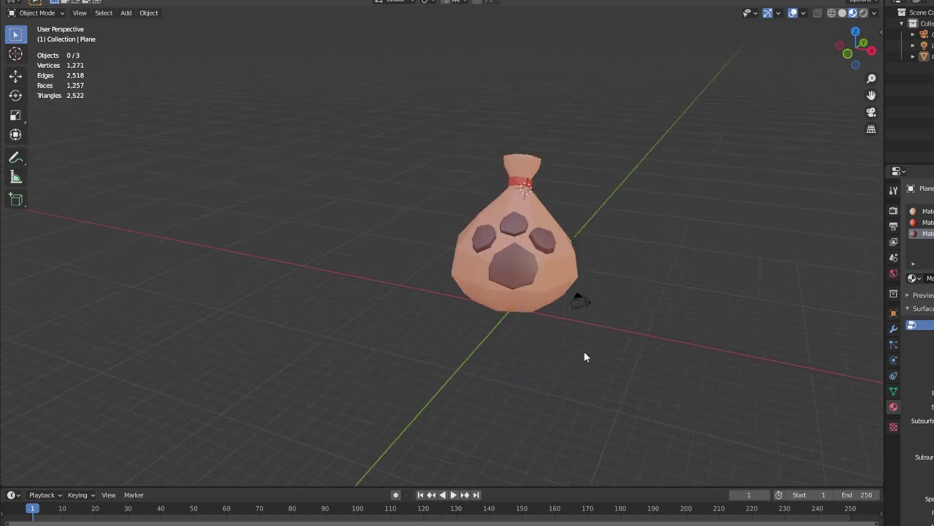
scroll(557, 226, "down", 4)
Step: Move a point light up and right of the pouch, duplicate it and enlarge its radius
left_click(565, 234)
scroll(559, 219, "up", 3)
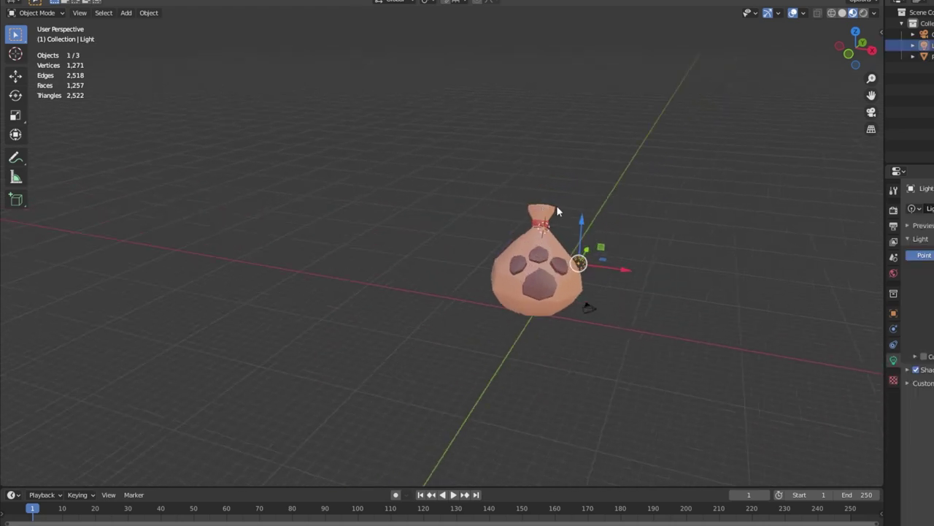
mouse_move(556, 205)
middle_mouse_down()
mouse_move(575, 183)
mouse_move(609, 261)
middle_mouse_up()
left_click_drag(578, 262, 673, 149)
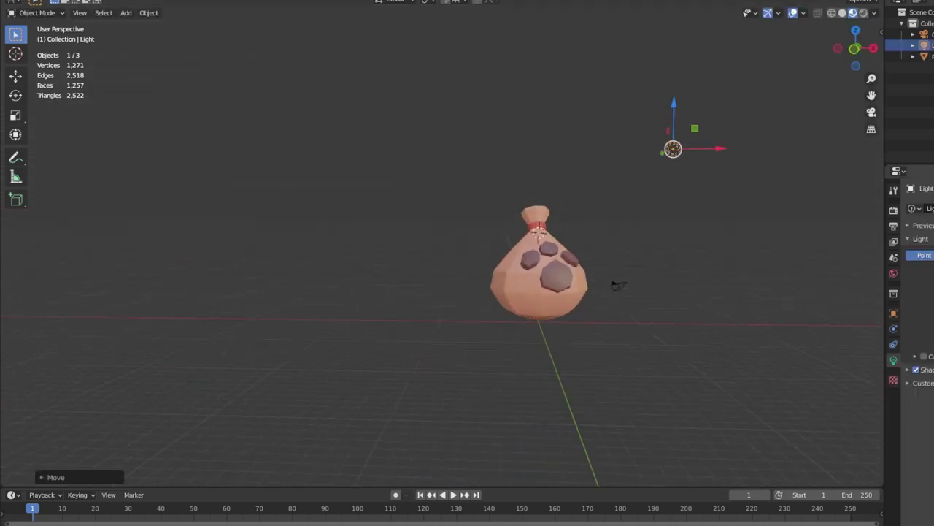
middle_click_drag(673, 154, 719, 155)
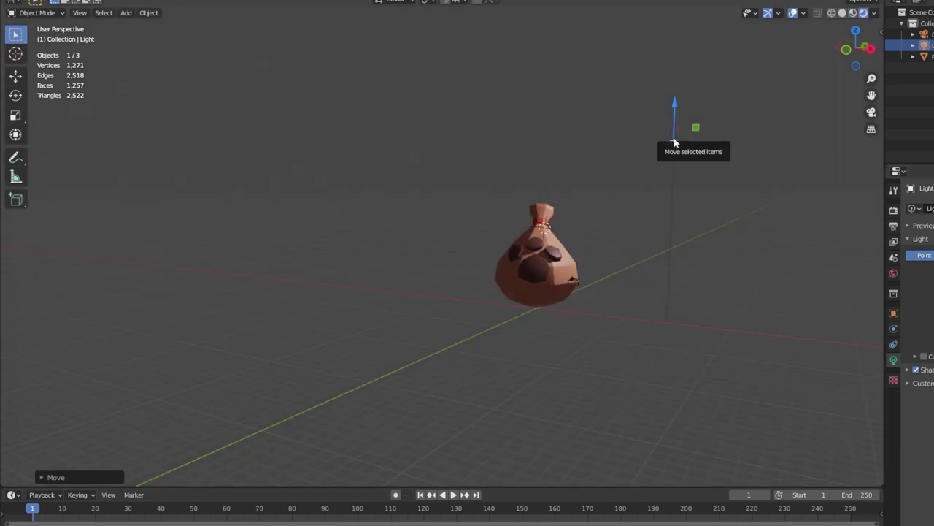
key("shift+d")
left_click(351, 130)
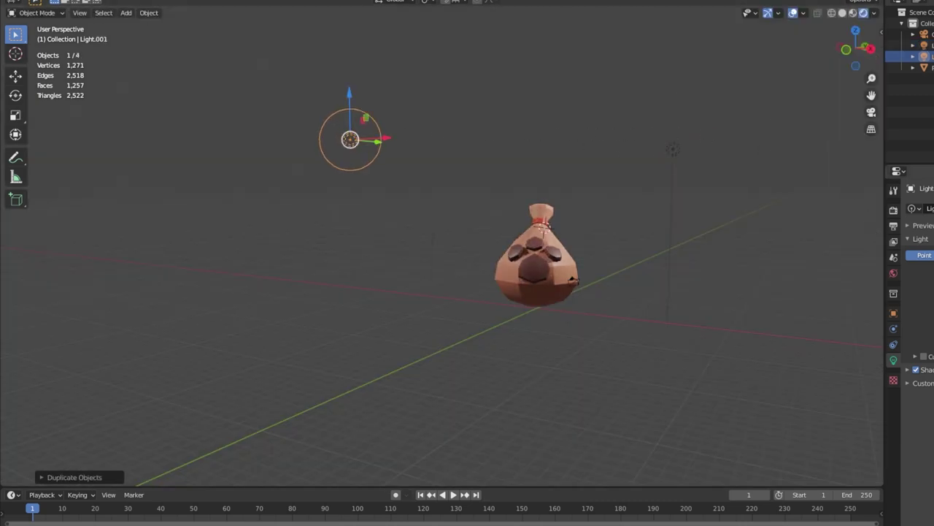
left_click_drag(376, 156, 452, 209)
Step: Duplicate another point light and move the copy to the right of the pouch
left_click(673, 150)
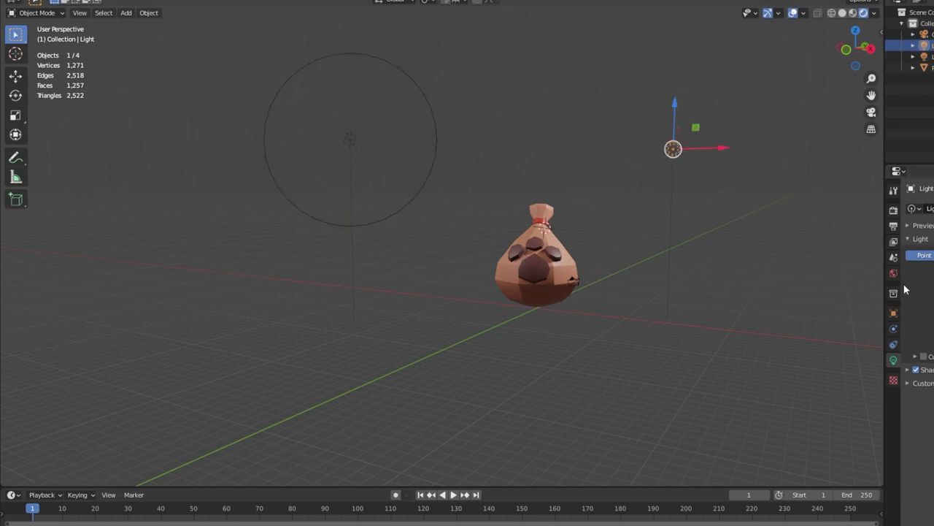
middle_click_drag(676, 155, 458, 147)
left_click(463, 153, "shift")
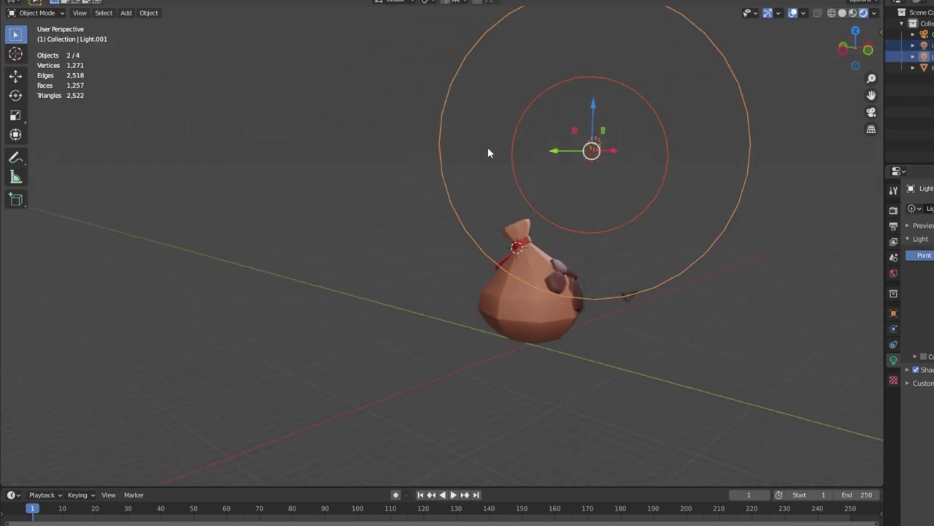
scroll(487, 147, "down", 4)
left_click(452, 202)
key("shift+d")
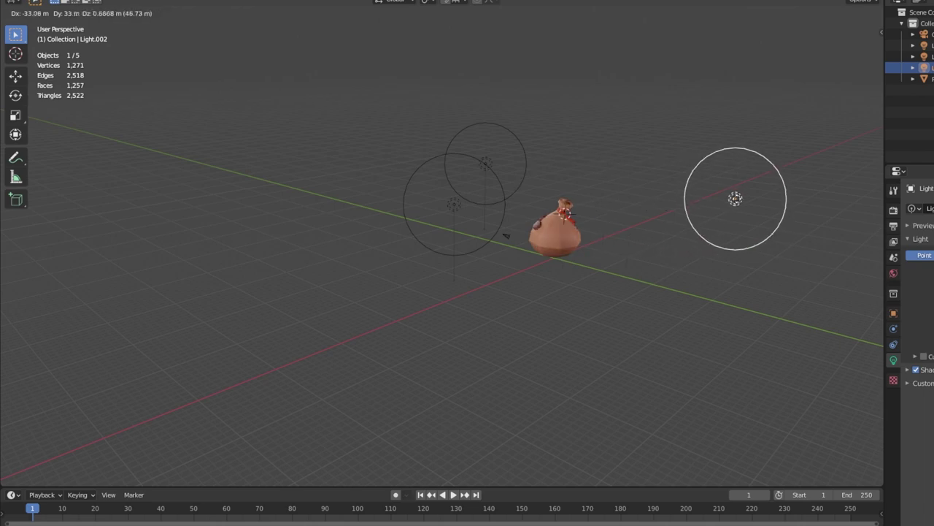
left_click(771, 196)
middle_click_drag(676, 200, 675, 212)
key("g")
left_click(673, 225)
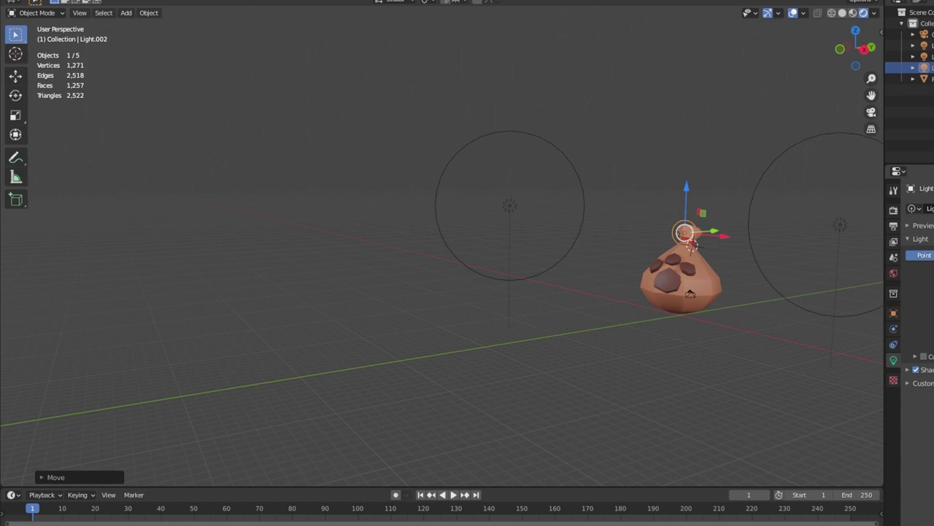
Step: Frame the pouch in the view and review the lights placed around it
middle_click_drag(511, 255, 550, 257)
middle_click_drag(580, 266, 849, 247)
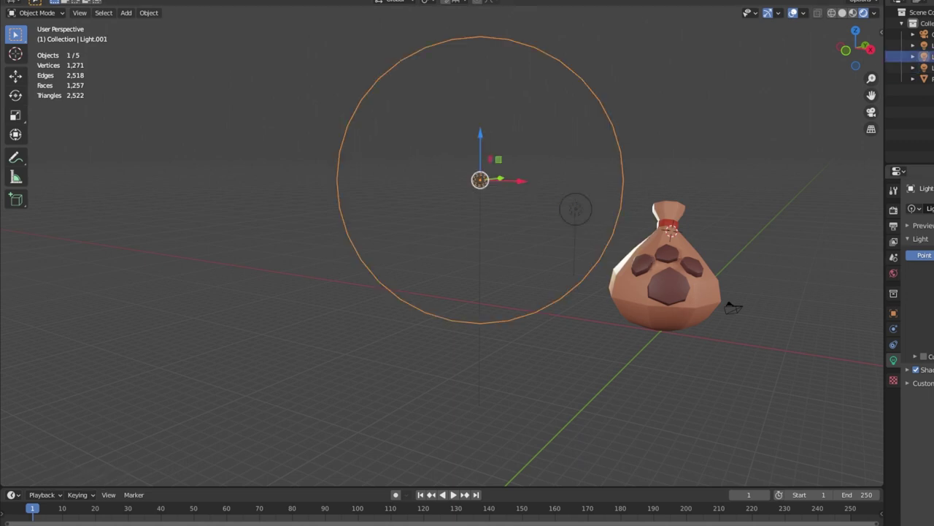
left_click(664, 277)
key("KP_Decimal")
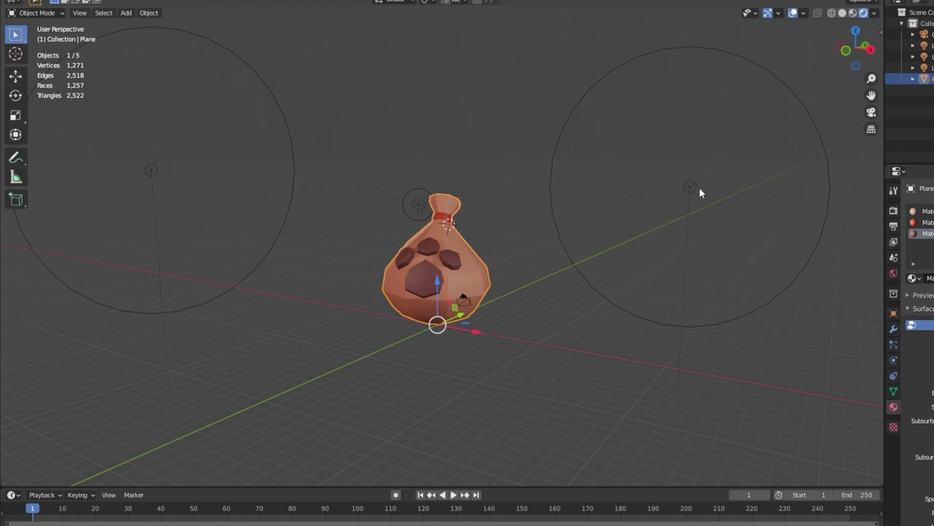
left_click(691, 188)
mouse_move(690, 188)
middle_mouse_down()
mouse_move(655, 281)
mouse_move(625, 272)
mouse_move(655, 232)
middle_mouse_up()
left_click(654, 233)
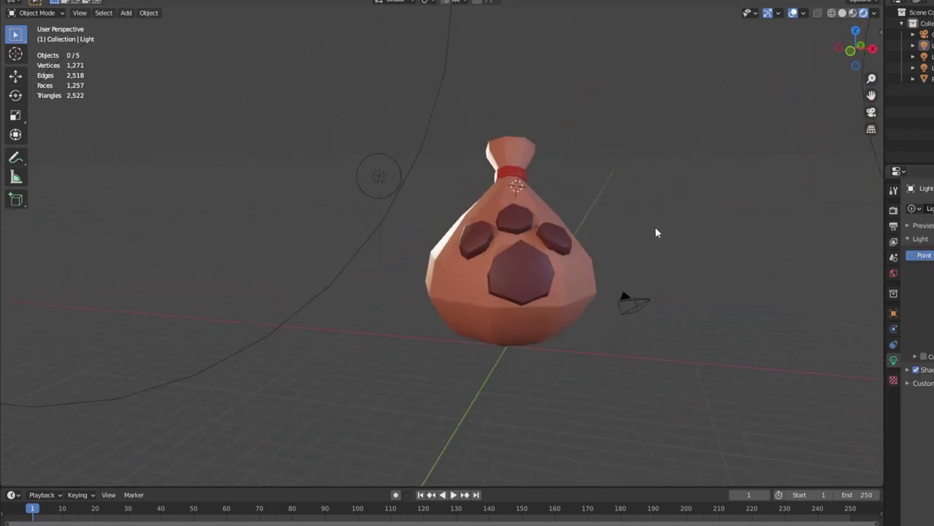
Step: Look through the camera and move it so the pouch fills the frame
key("ctrl+alt+KP_0")
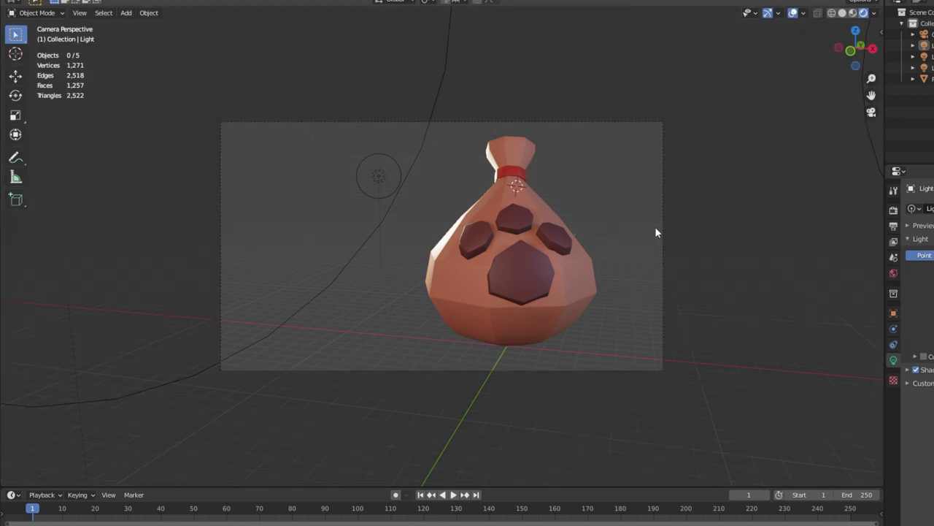
left_click(661, 237)
key("g")
left_click(681, 220)
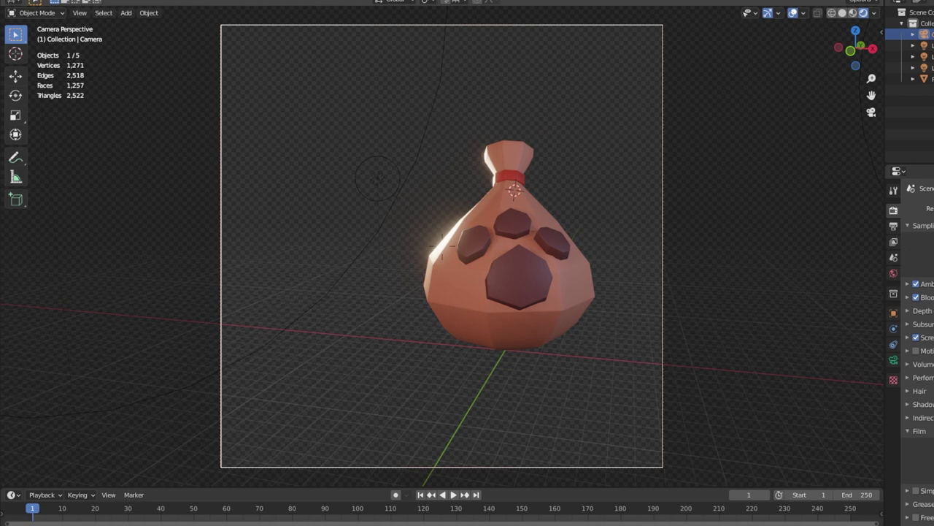
middle_click_drag(441, 241, 383, 256)
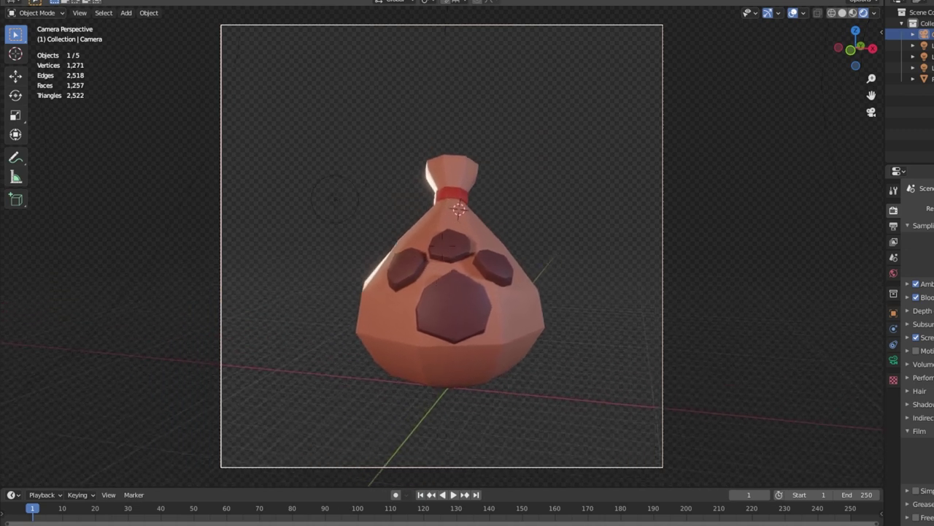
middle_click_drag(555, 241, 611, 239)
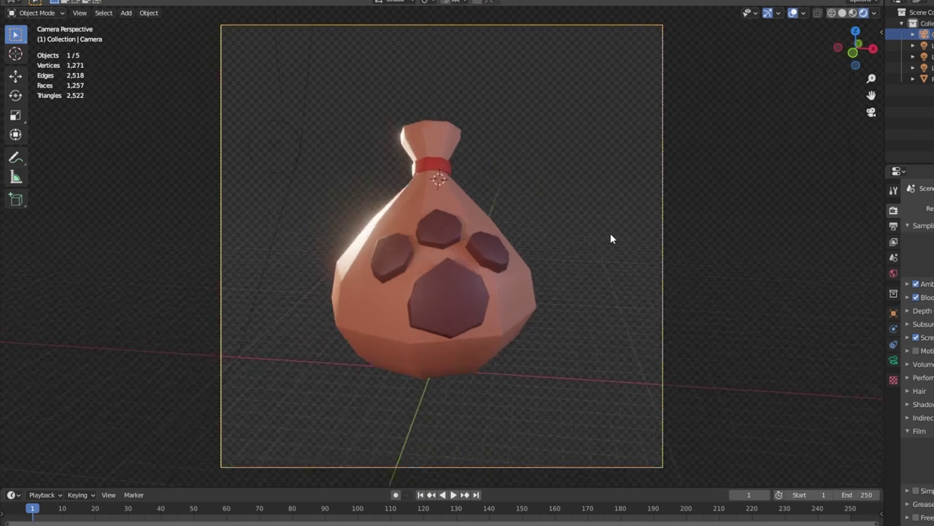
Step: Render the camera view of the lit pouch with F12
key("F12")
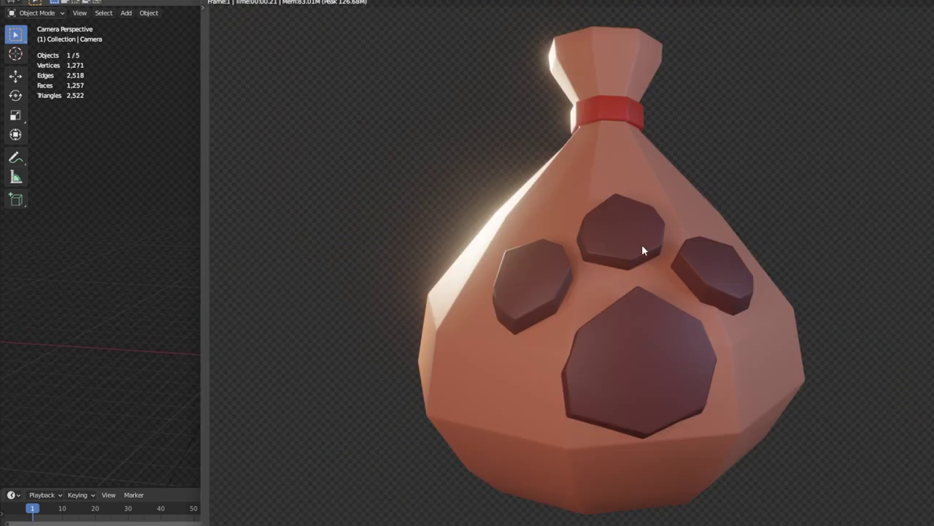
scroll(642, 244, "down", 2)
scroll(627, 262, "up", 3)
scroll(608, 274, "down", 3)
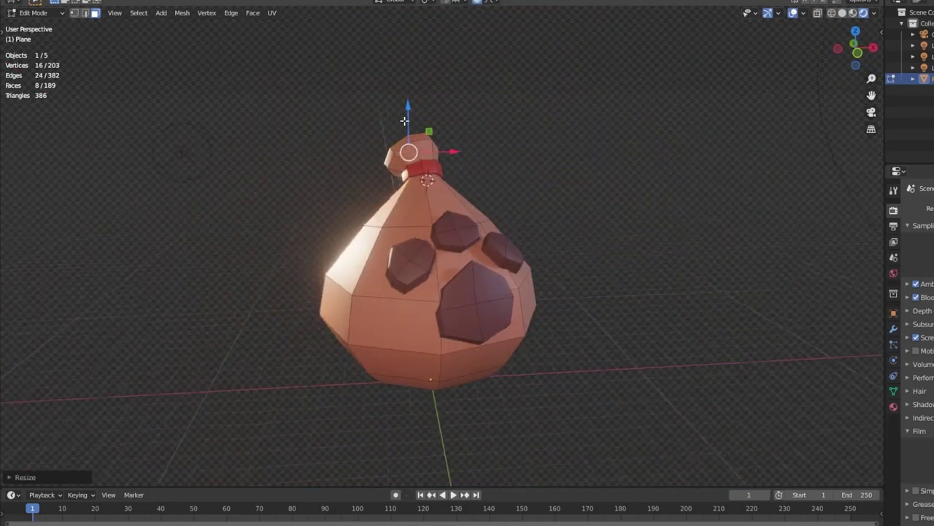
Step: Switch to the camera view to re-render the reshaped pouch
key("KP_0")
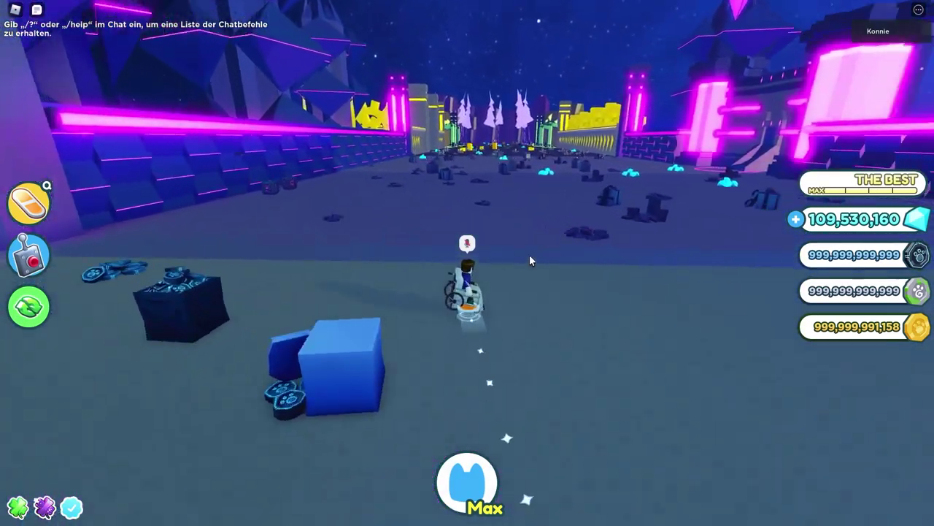
Step: Run the character down the neon street, collecting diamonds, through the purple gate to the chest
key("w")
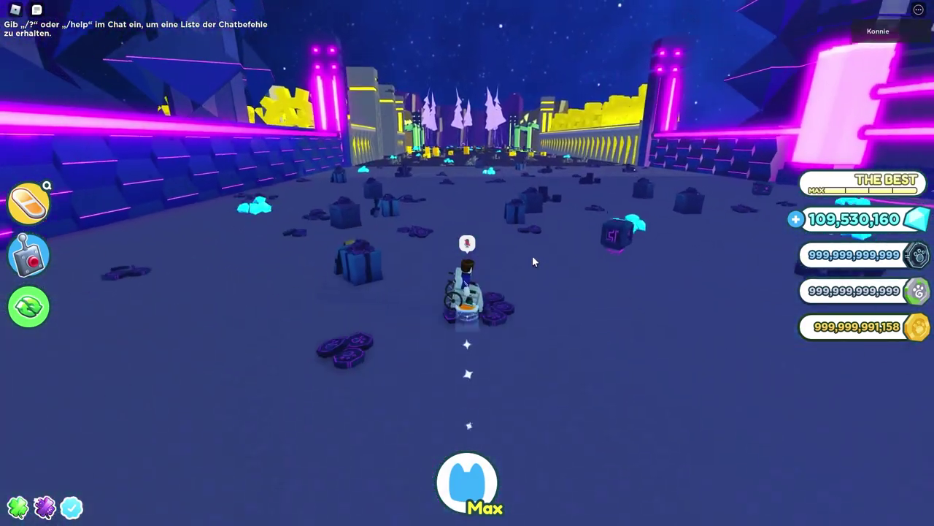
key("w")
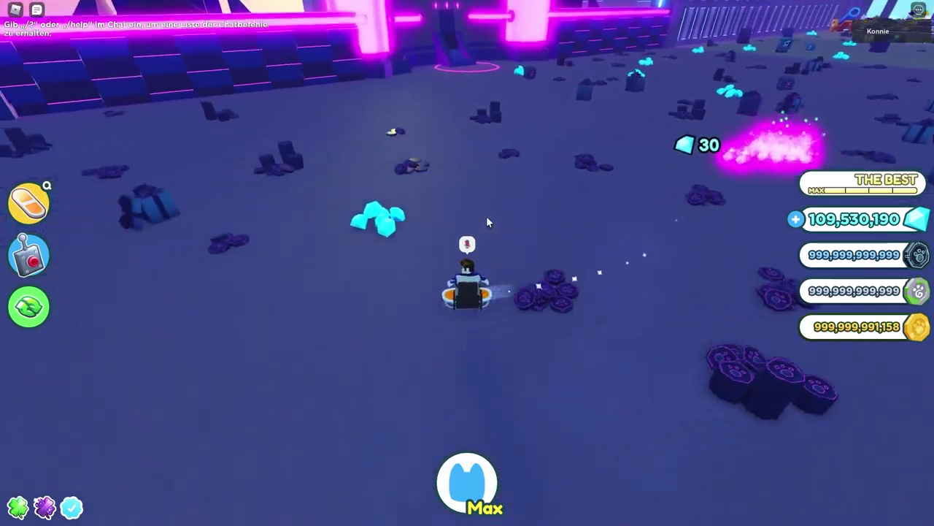
key("w")
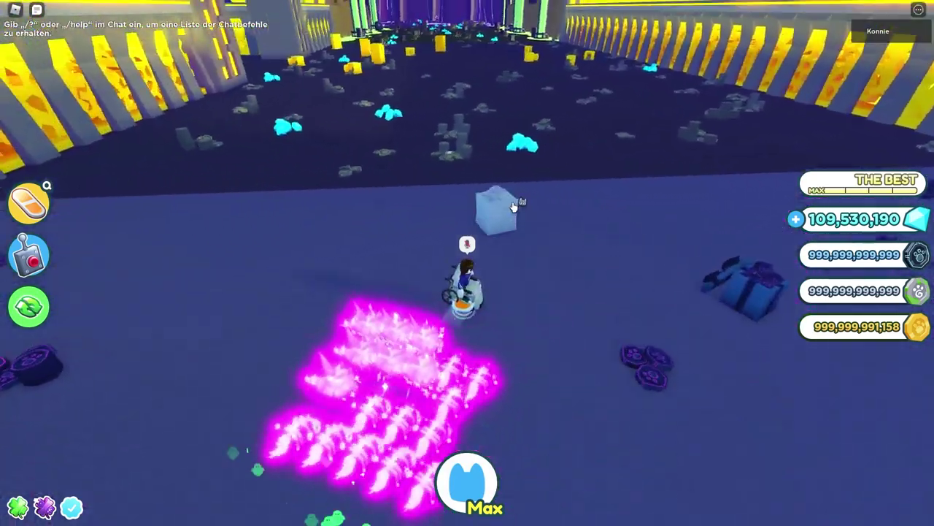
key("w")
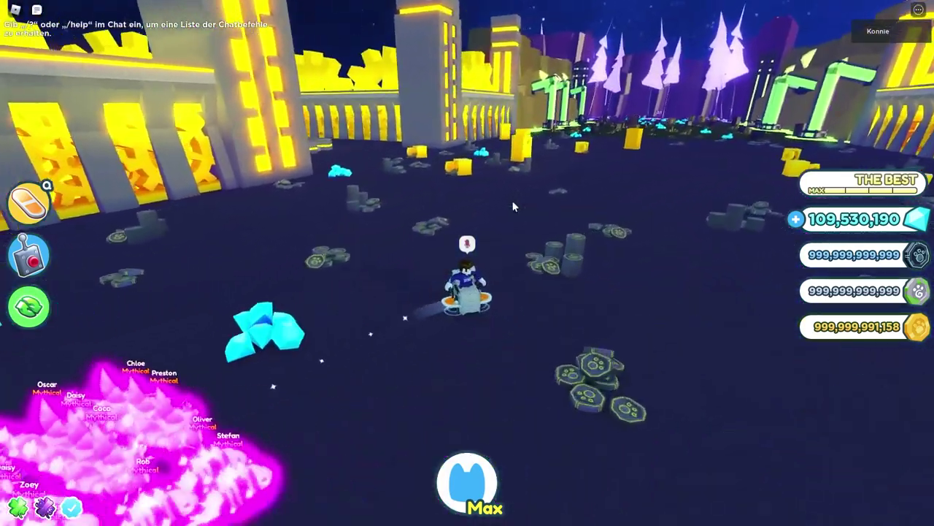
key("w")
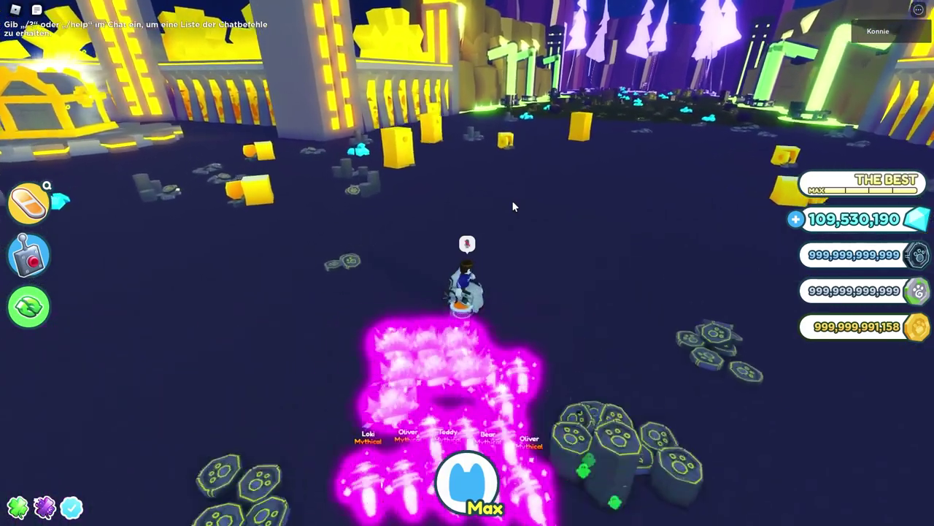
key("w")
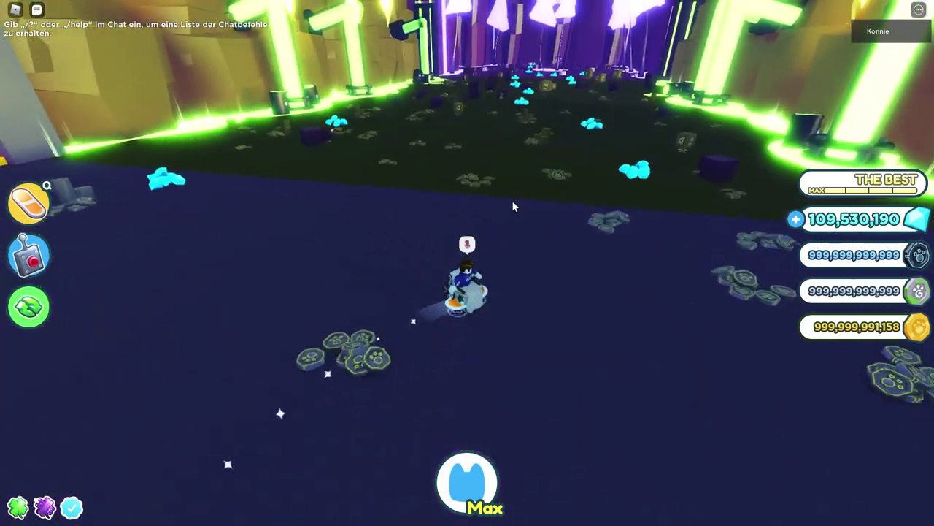
key("w")
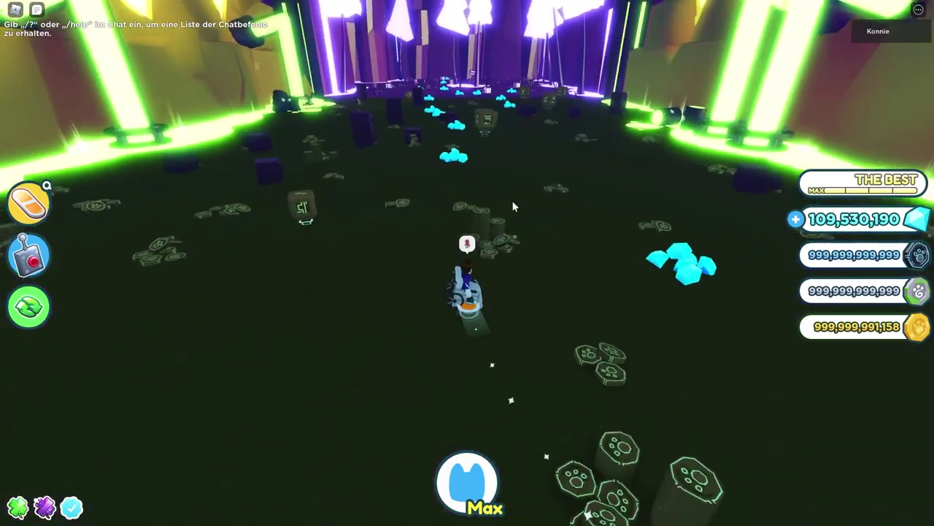
key("w")
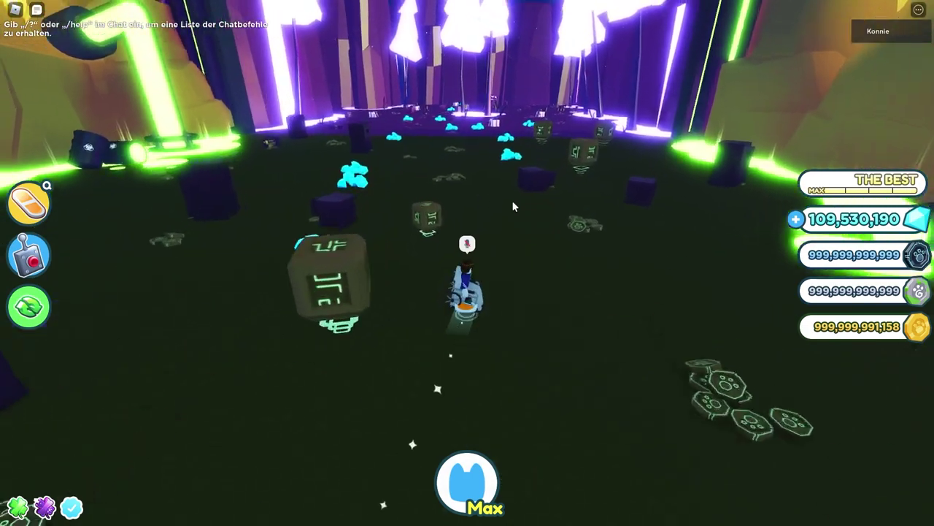
key("w")
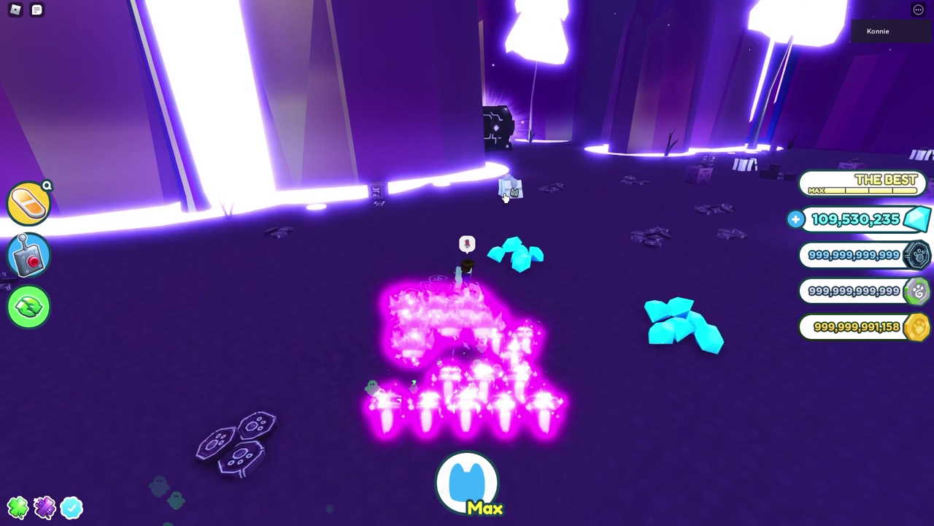
key("w")
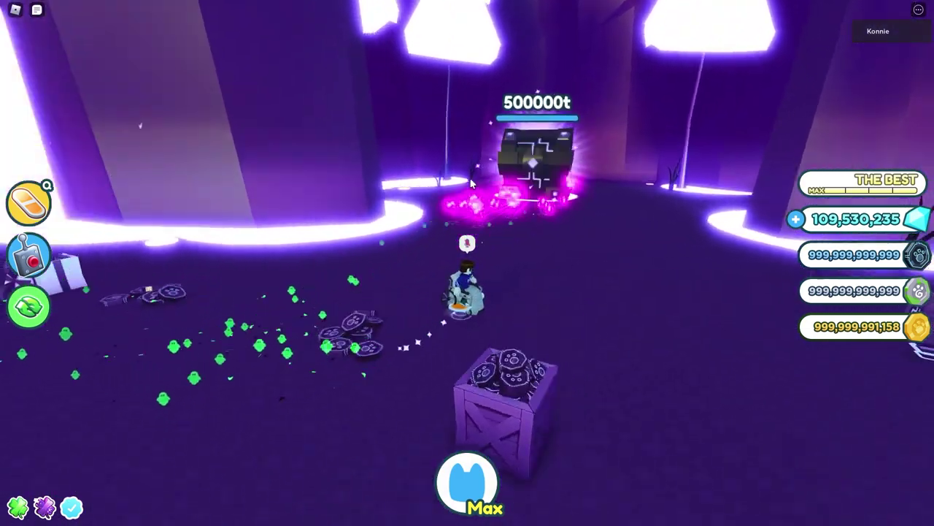
Step: Swing the camera toward the neon city and keep running toward the green-pillared wall
right_click_drag(492, 186, 471, 184)
key("w")
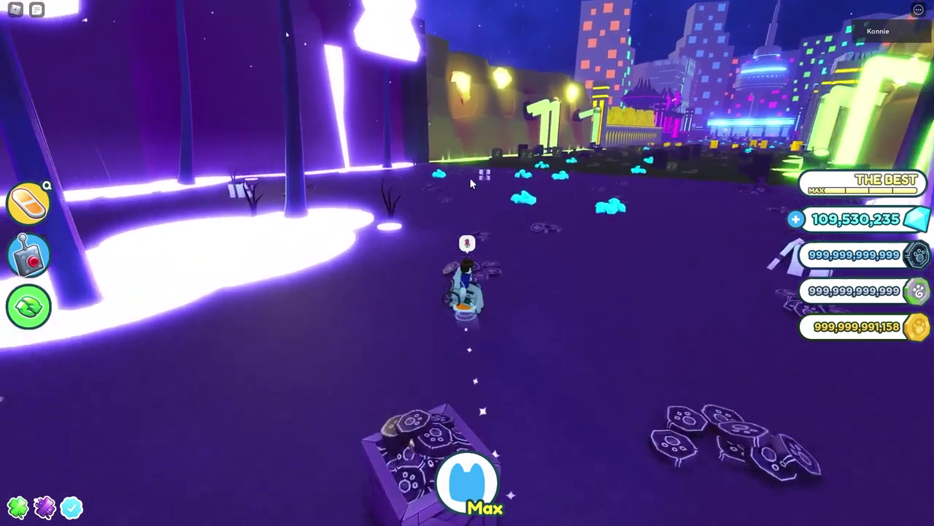
key("w")
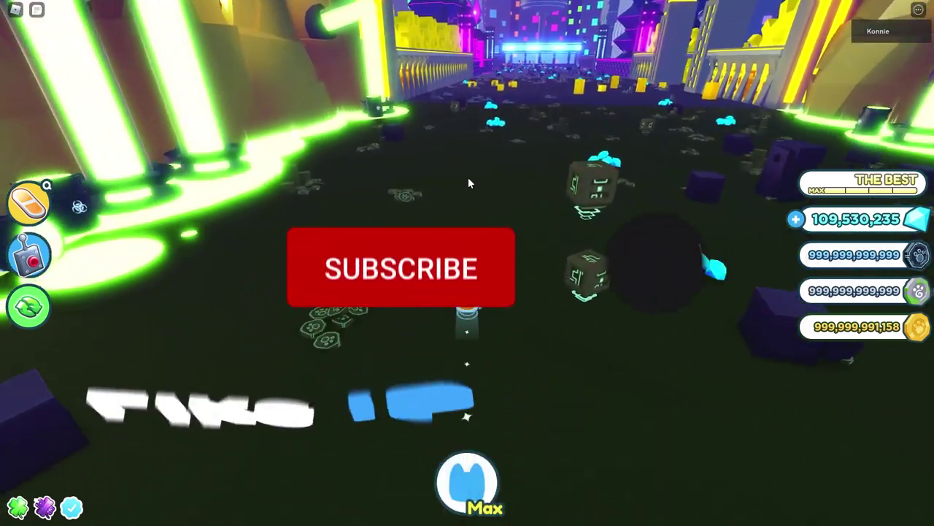
right_click_drag(467, 183, 493, 172)
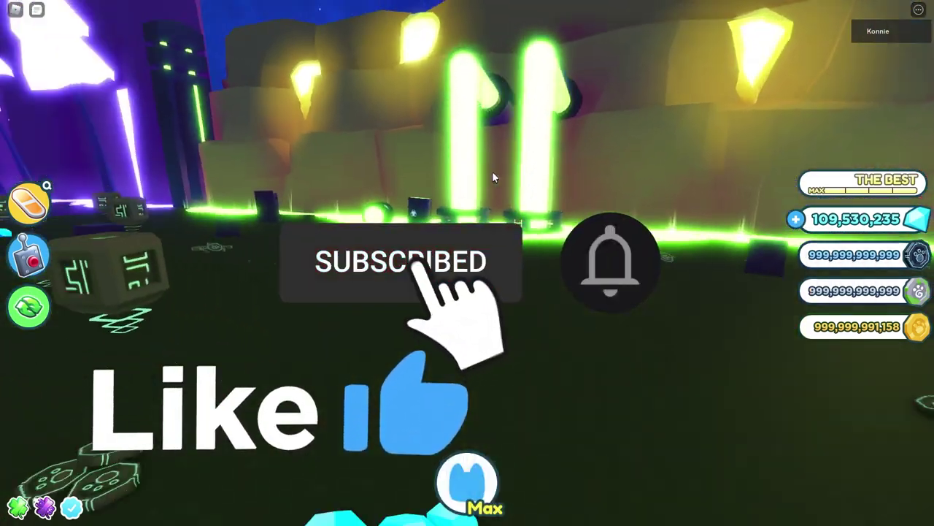